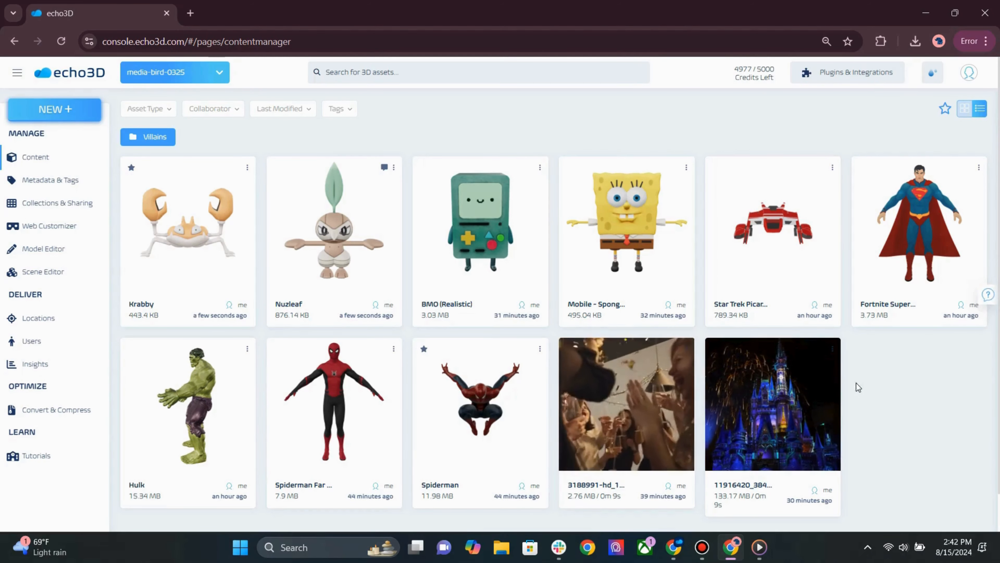
# Review the collection switcher's options and the available sources for uploading new content.
pyautogui.moveTo(125, 72); pyautogui.dragTo(190, 72)
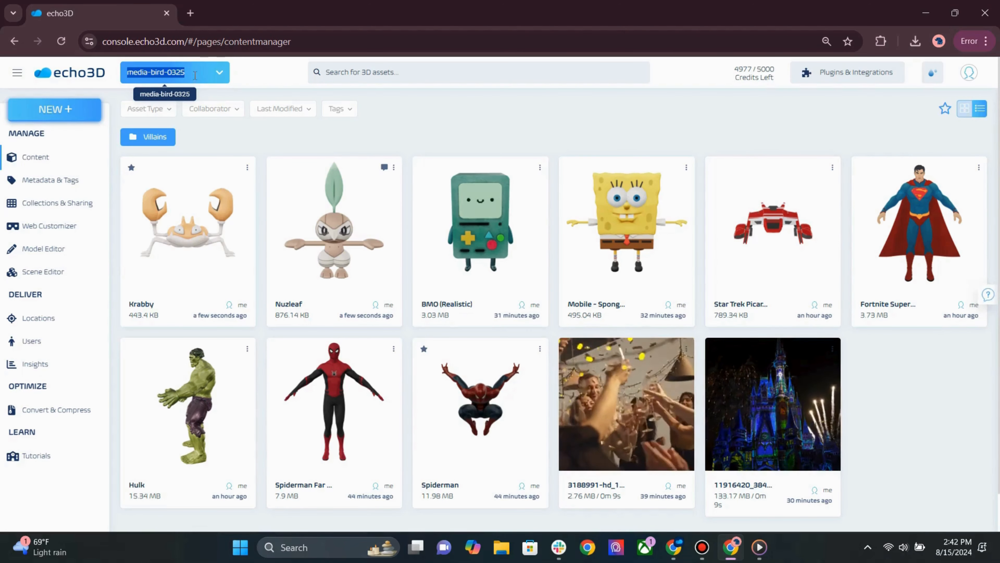
pyautogui.click(215, 73)
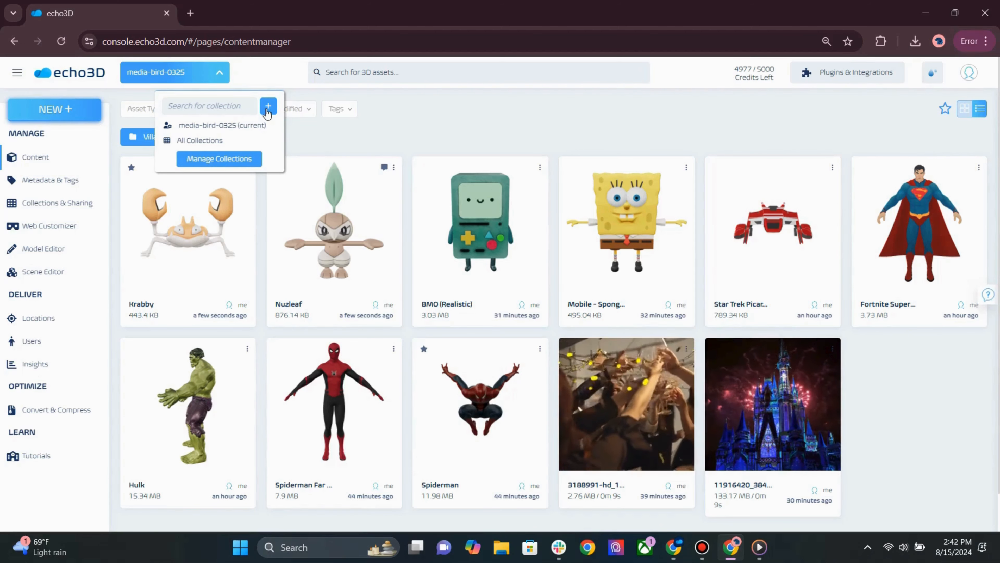
pyautogui.click(301, 144)
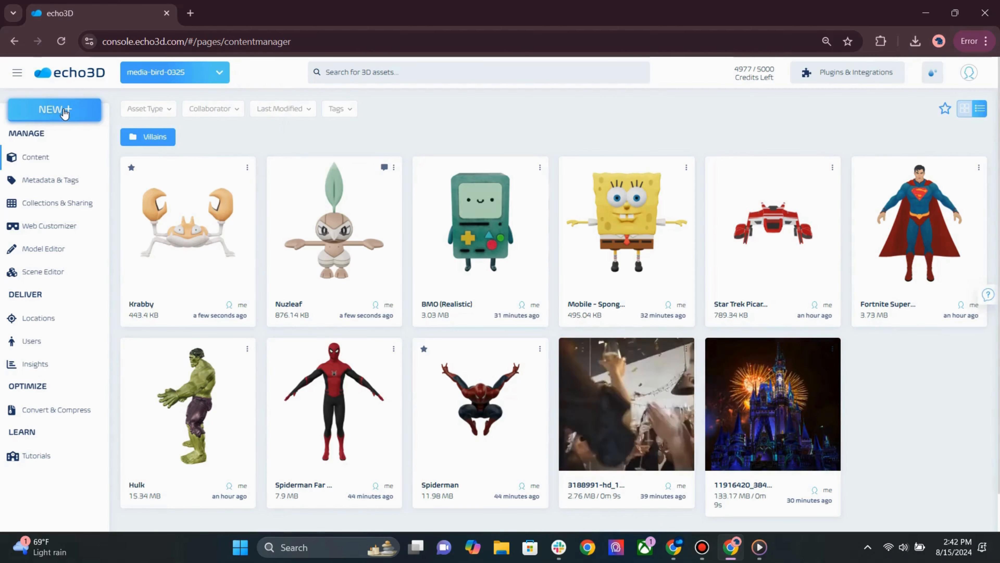
pyautogui.click(65, 112)
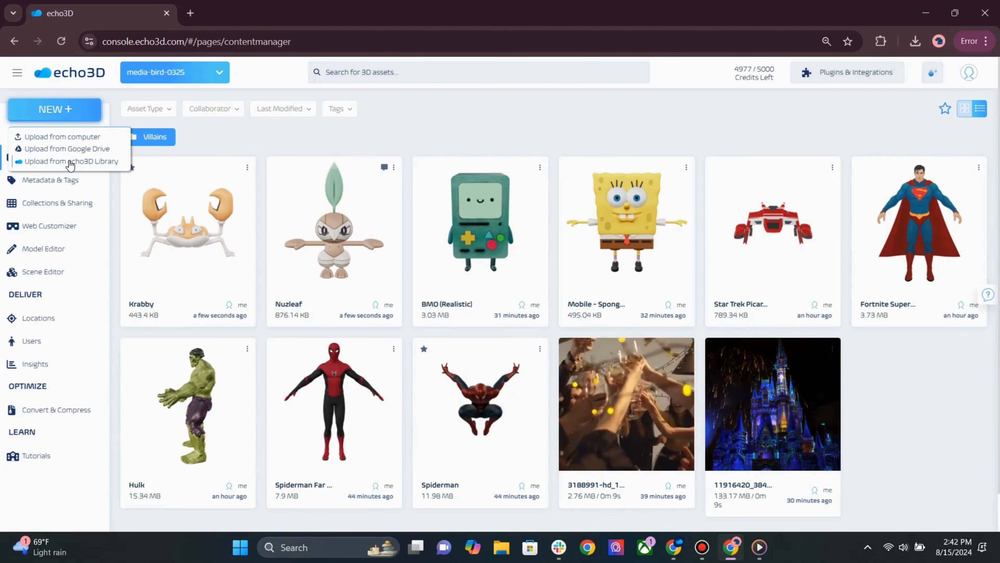
pyautogui.click(429, 130)
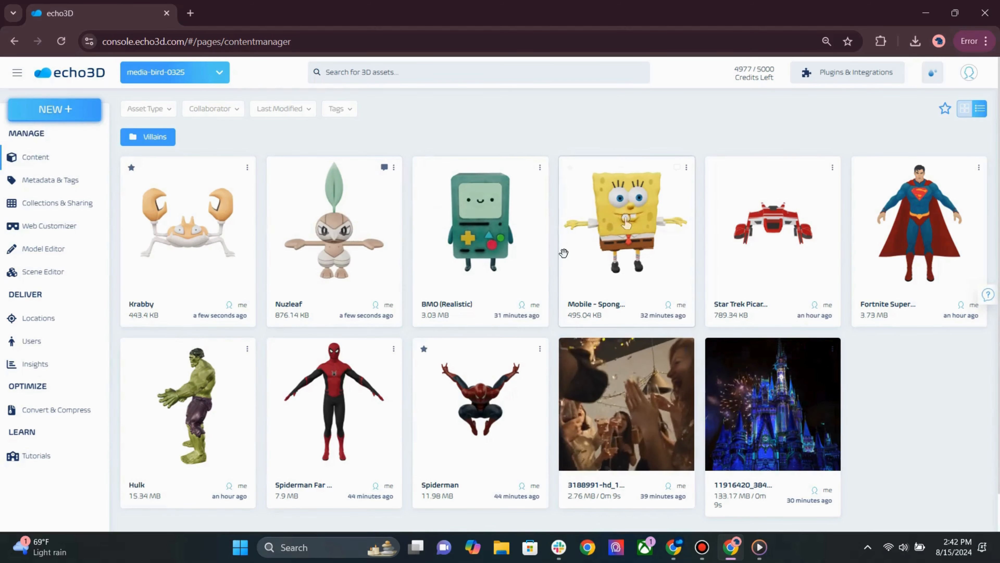
# Inspect the BMO (Realistic) asset's 3D preview and file details in its detailed view, and close it.
pyautogui.doubleClick(523, 260)
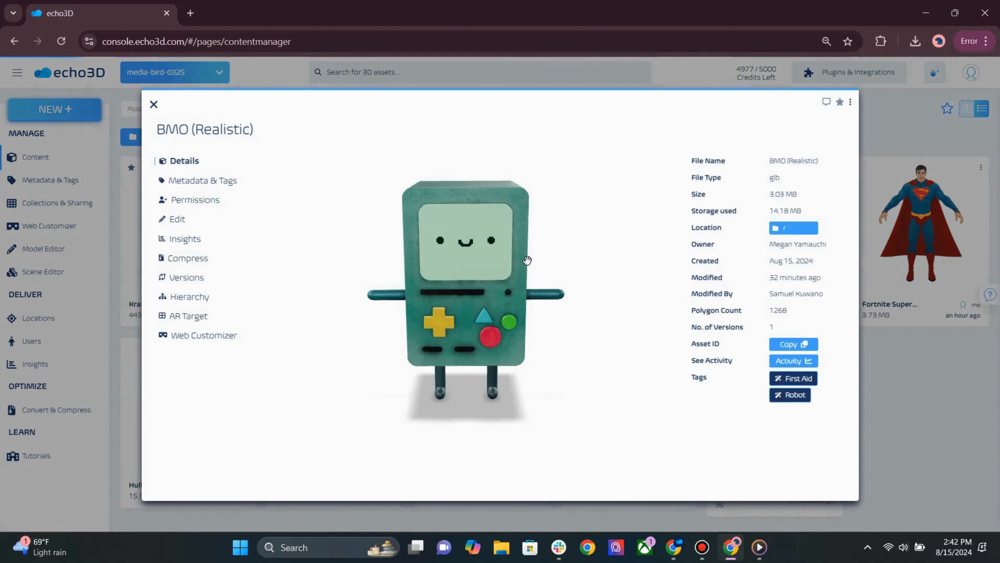
pyautogui.moveTo(549, 269); pyautogui.dragTo(475, 285)
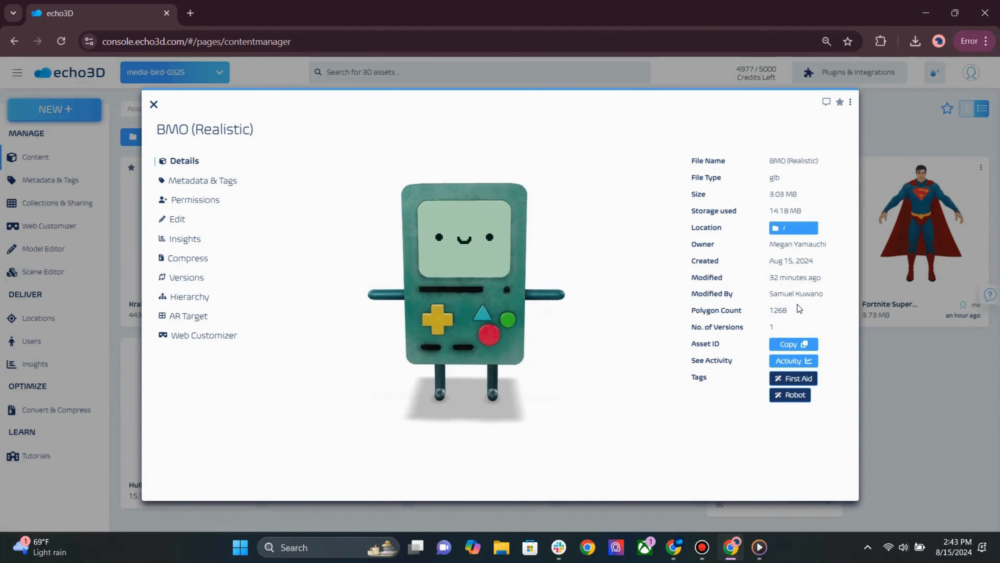
pyautogui.click(884, 370)
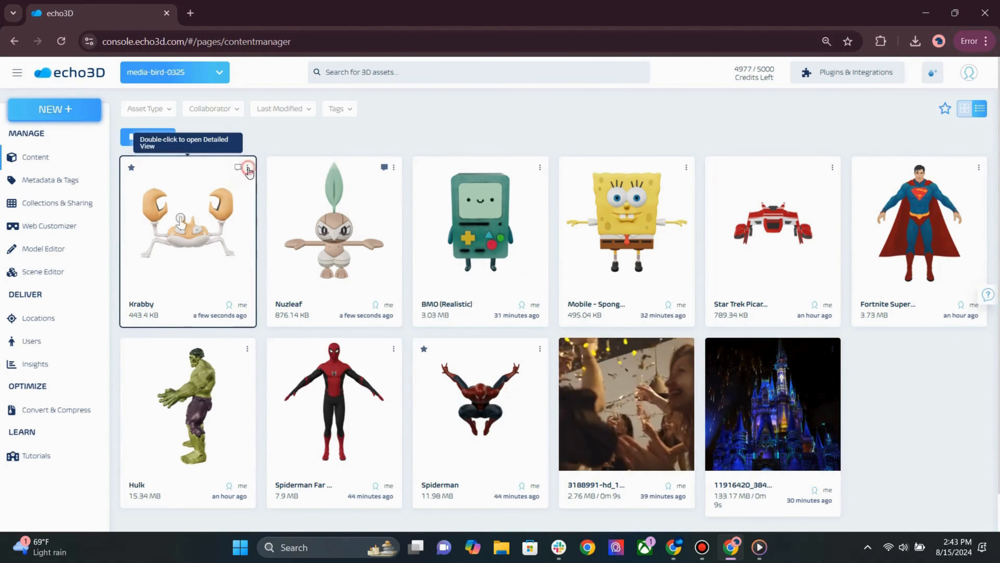
# Look at the folder selection and creation options for the Krabby asset, and at the plugins and integrations.
pyautogui.click(247, 167)
pyautogui.click(235, 250)
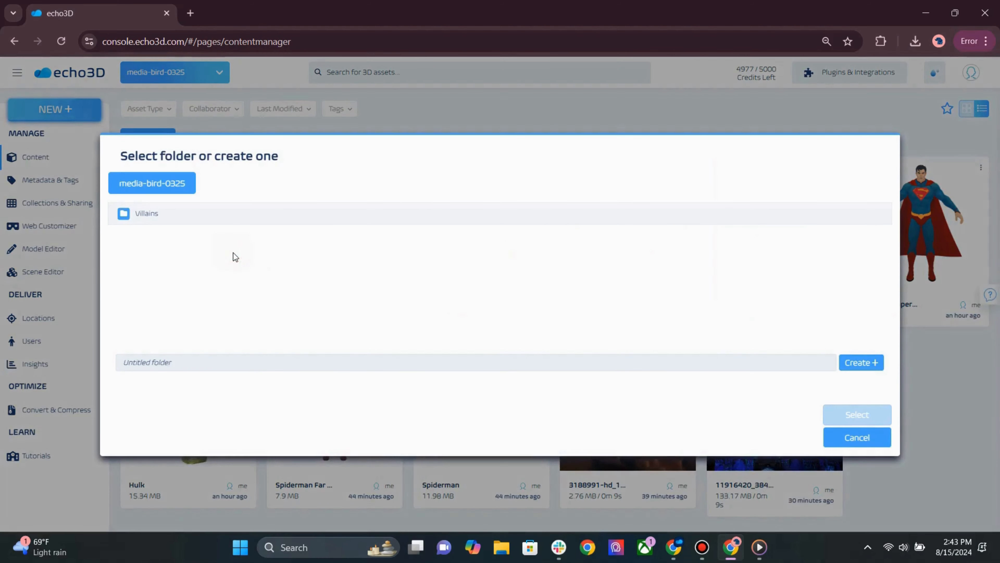
pyautogui.click(242, 359)
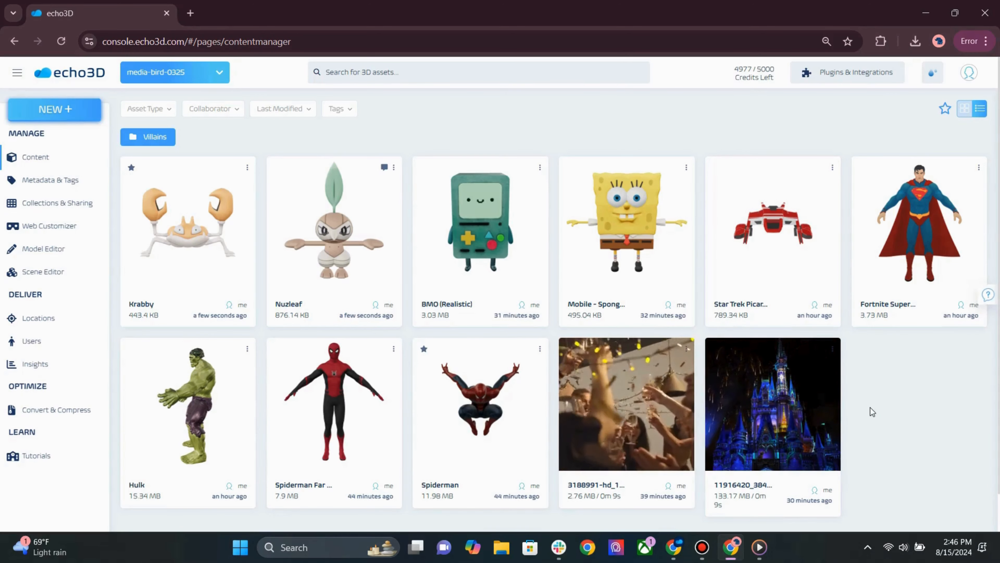
pyautogui.click(827, 83)
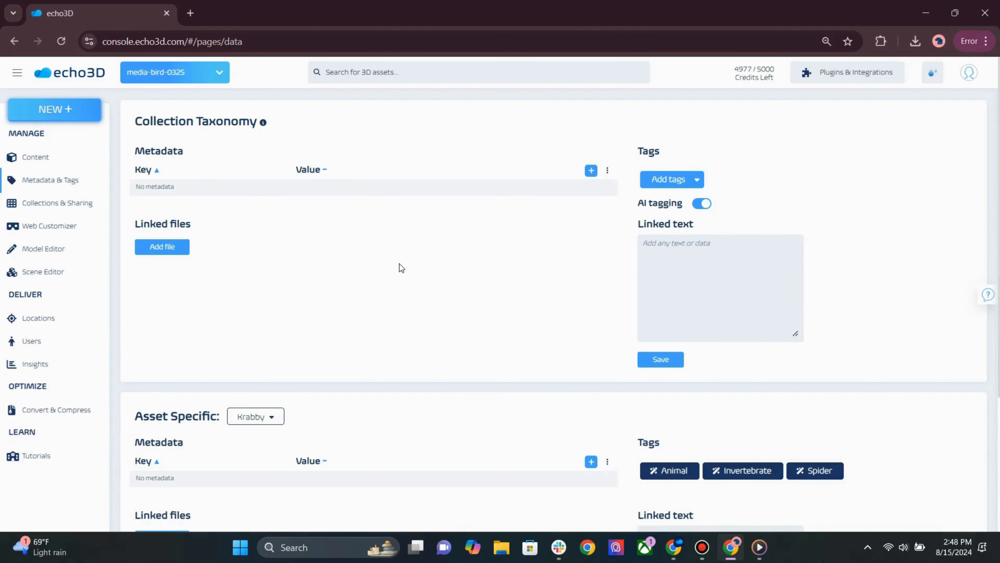
# Examine Krabby's asset-specific metadata by opening a blank entry and viewing its key choices, value field and linked text field.
pyautogui.scroll(-5, 400, 268)
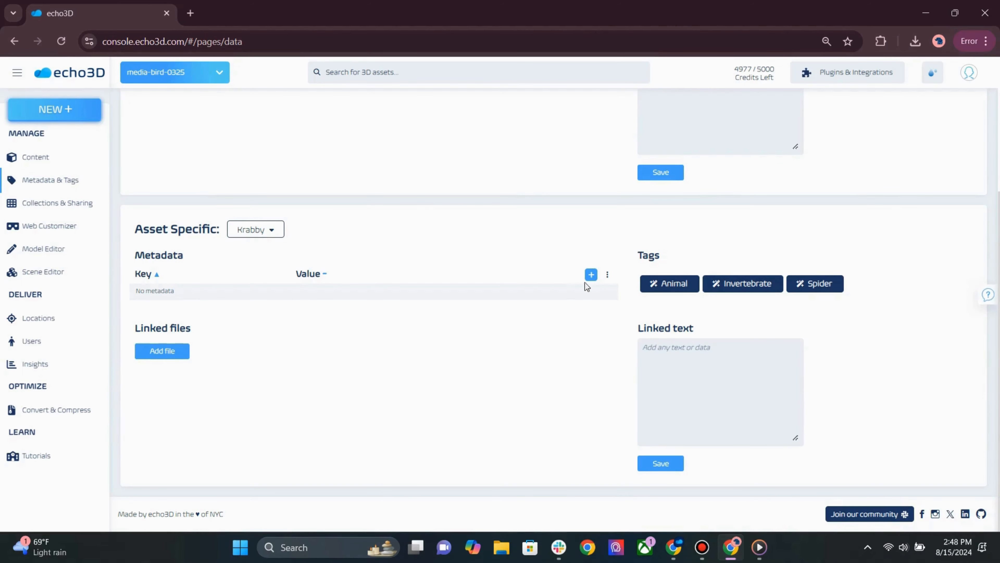
pyautogui.click(591, 274)
pyautogui.click(278, 293)
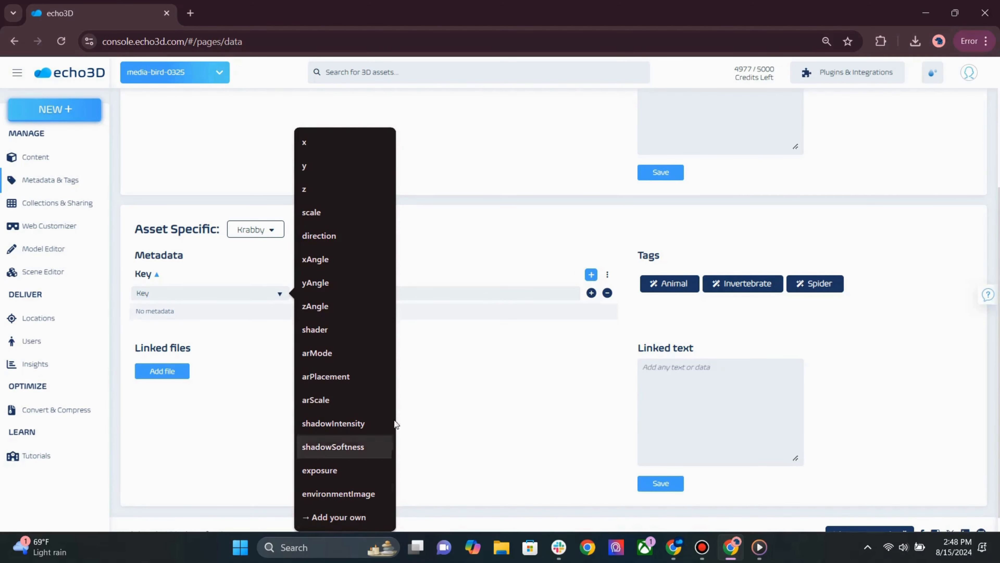
pyautogui.click(451, 293)
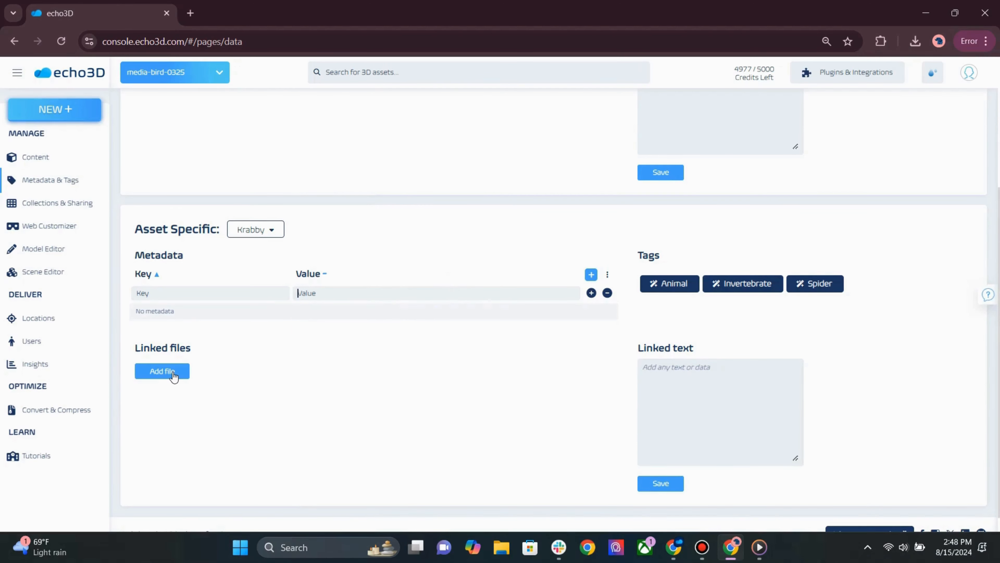
pyautogui.click(653, 388)
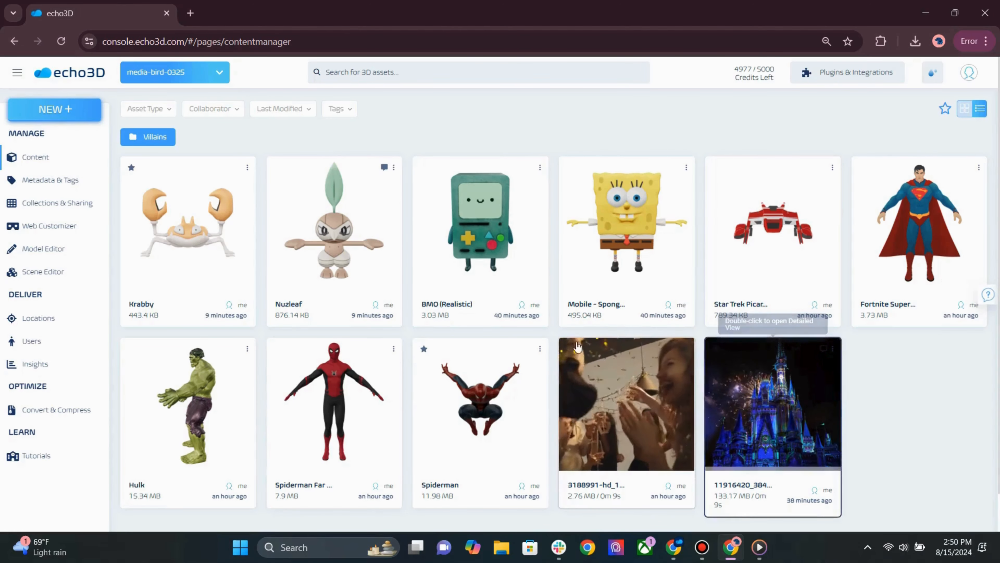
# Review the Krabby asset's tags in its detailed view and among its asset-specific metadata and tags.
pyautogui.doubleClick(202, 270)
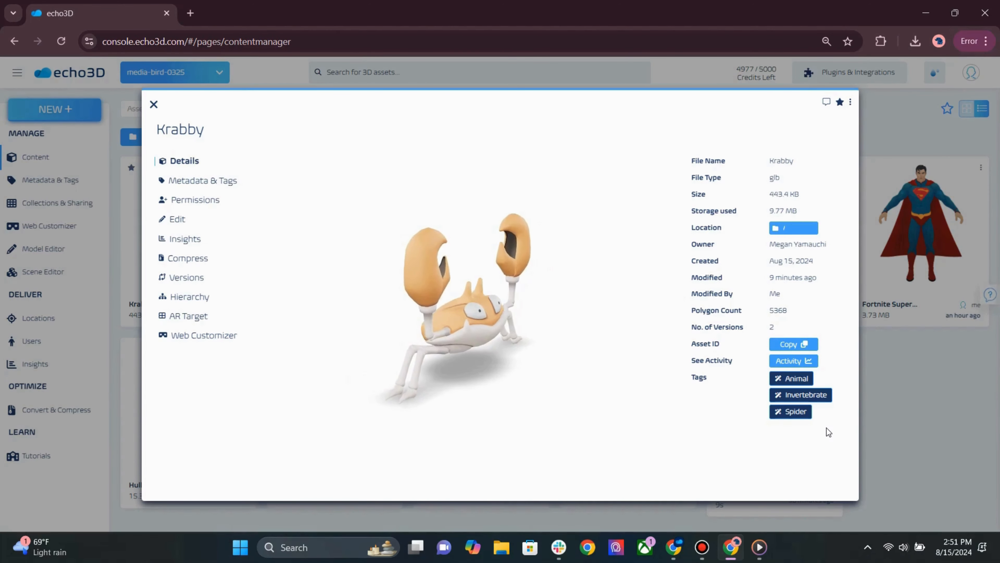
pyautogui.click(904, 429)
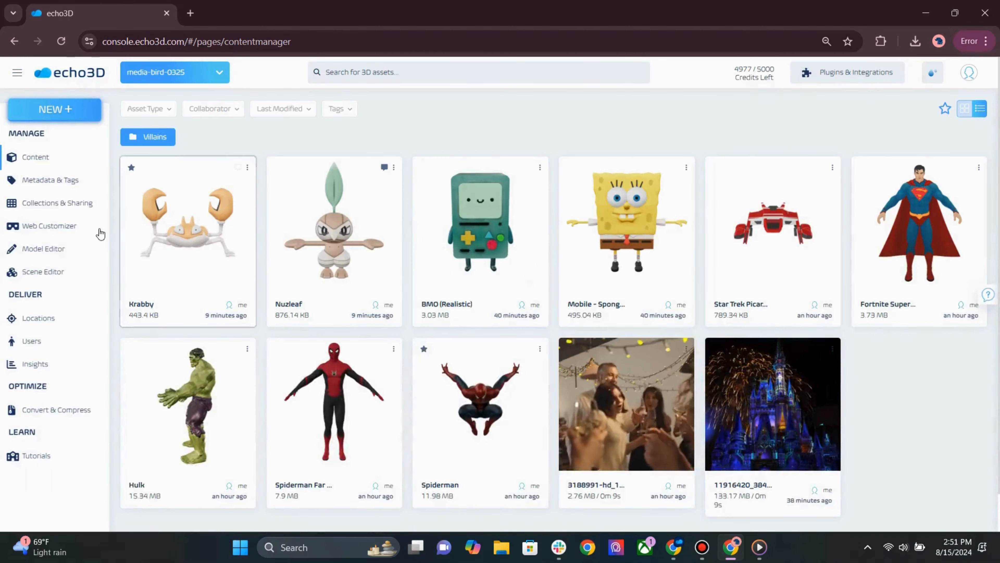
pyautogui.click(72, 187)
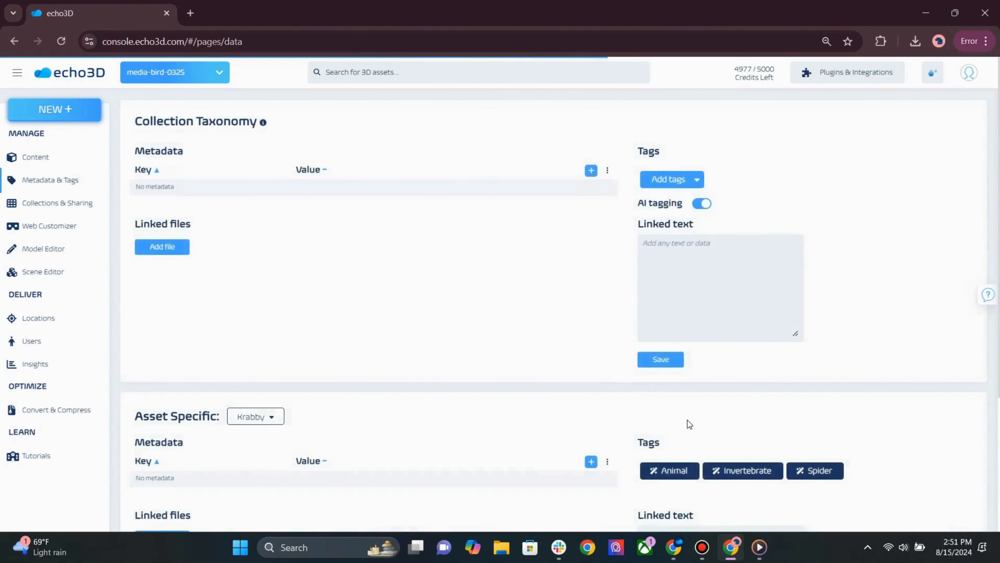
pyautogui.scroll(-5, 688, 422)
pyautogui.click(859, 283)
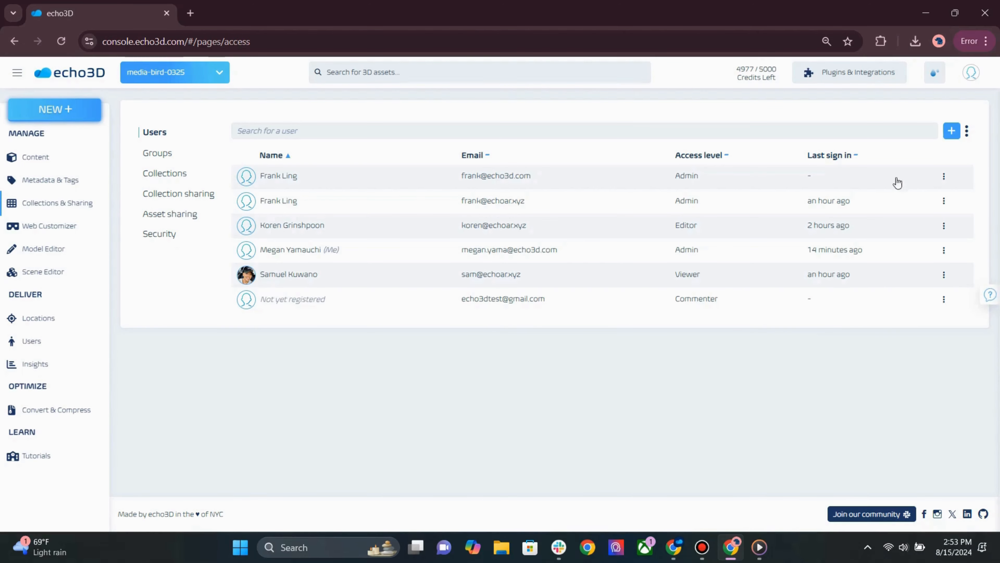
# View the access levels available for adding a new user, and cancel without creating one.
pyautogui.click(949, 132)
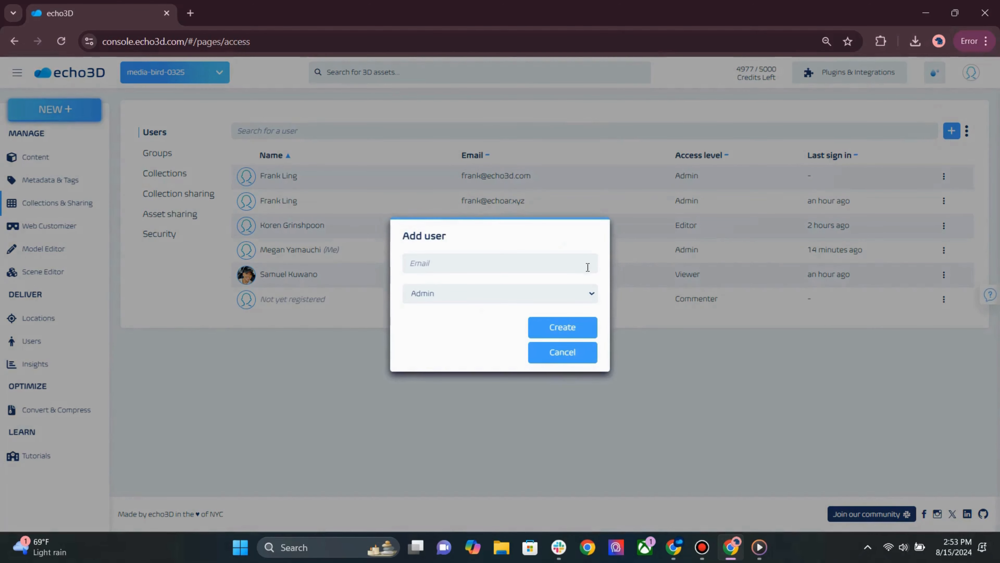
pyautogui.click(592, 294)
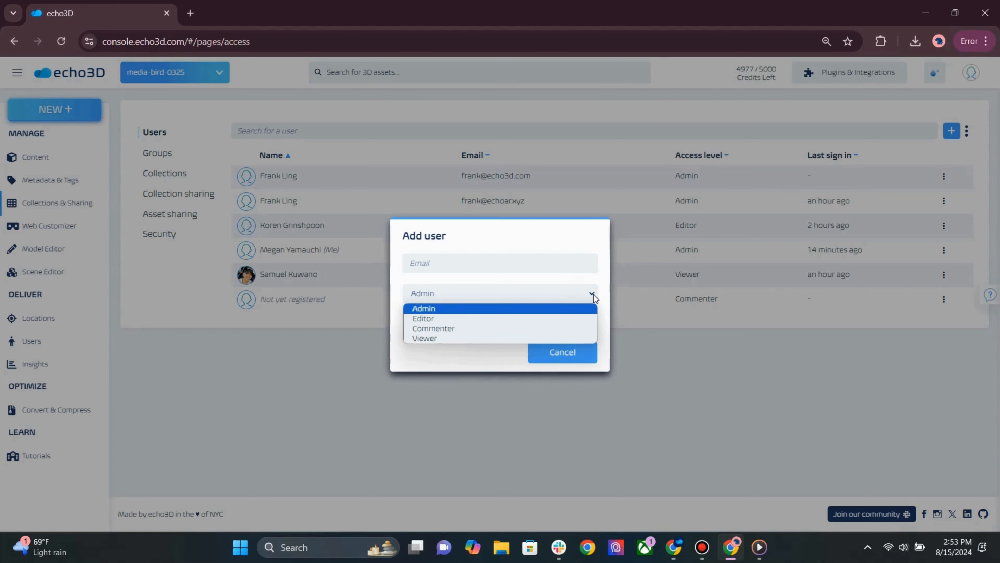
pyautogui.click(576, 352)
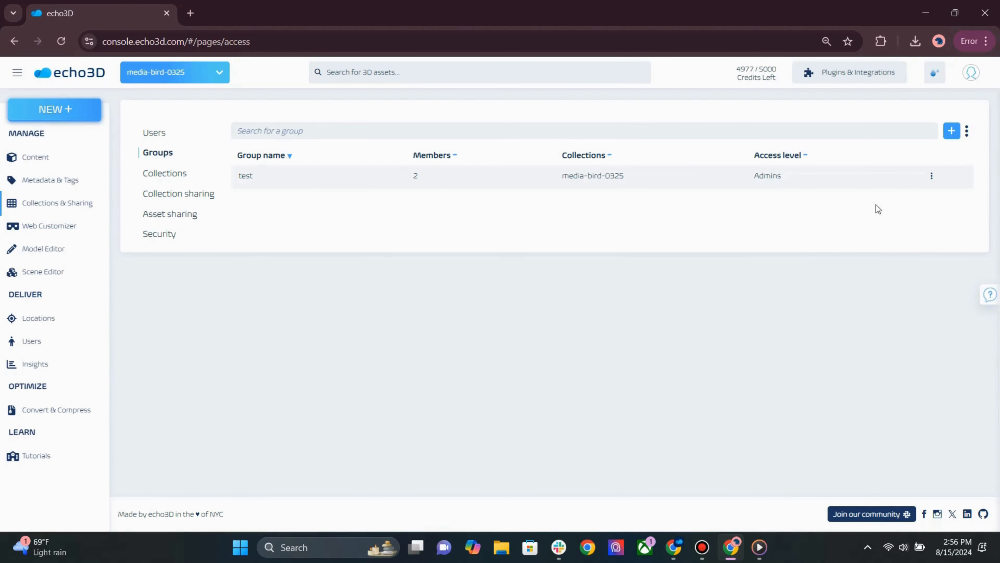
# Start creating a group named demo, proceed to its member selection, and cancel the creation.
pyautogui.click(951, 133)
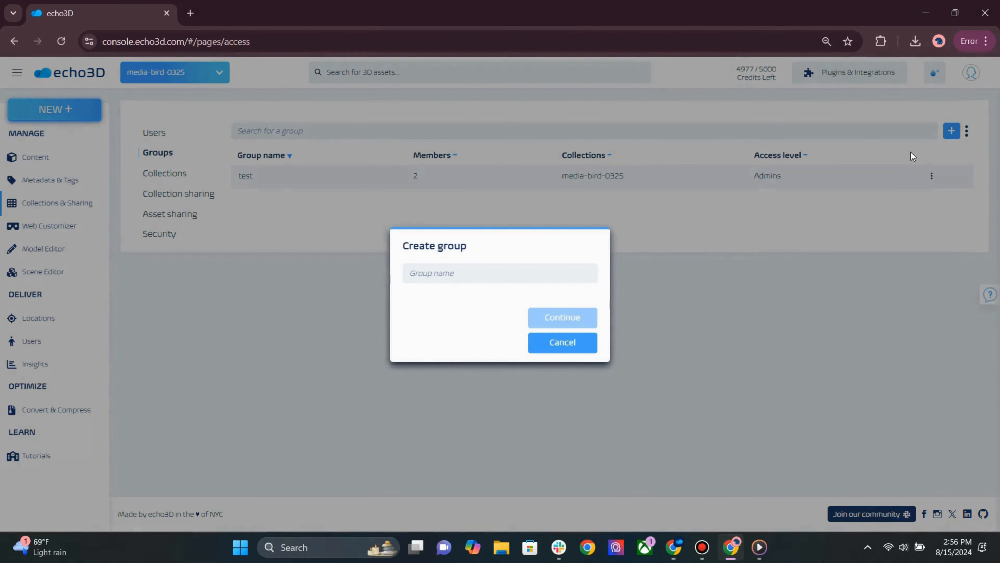
pyautogui.write('demo')
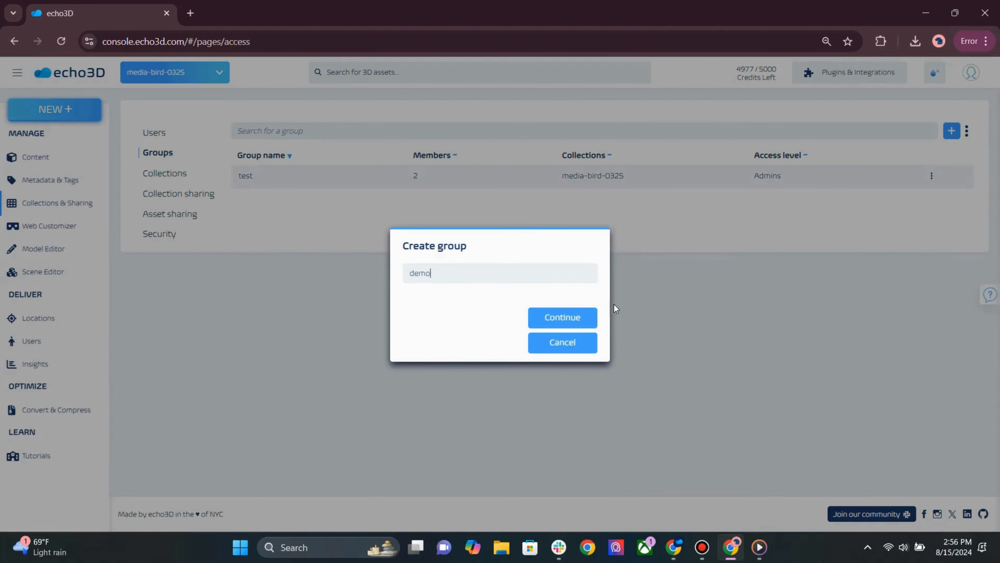
pyautogui.click(587, 320)
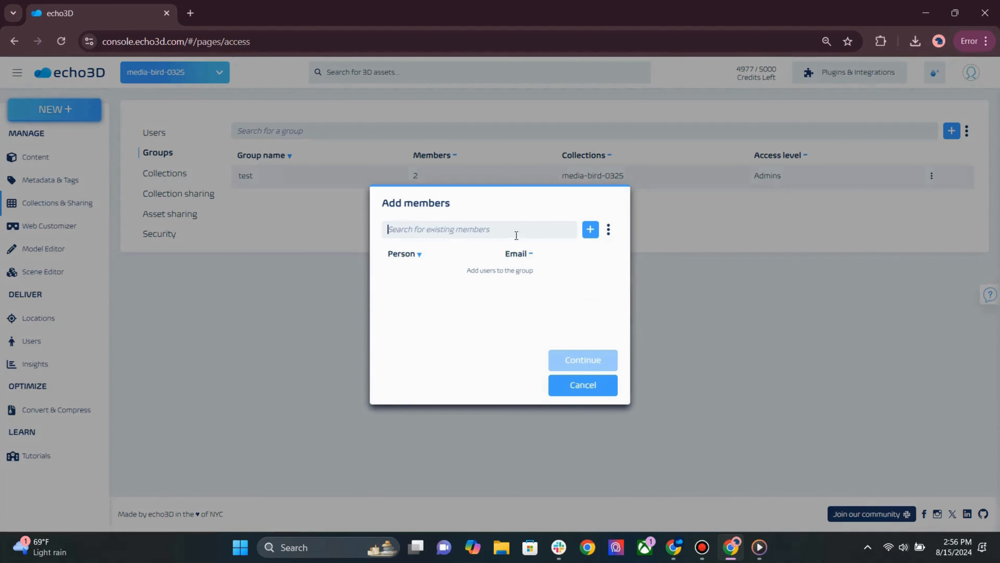
pyautogui.click(516, 235)
pyautogui.click(584, 386)
# Check the options available for the test group and for the damp-thunder-7033 collection.
pyautogui.click(932, 176)
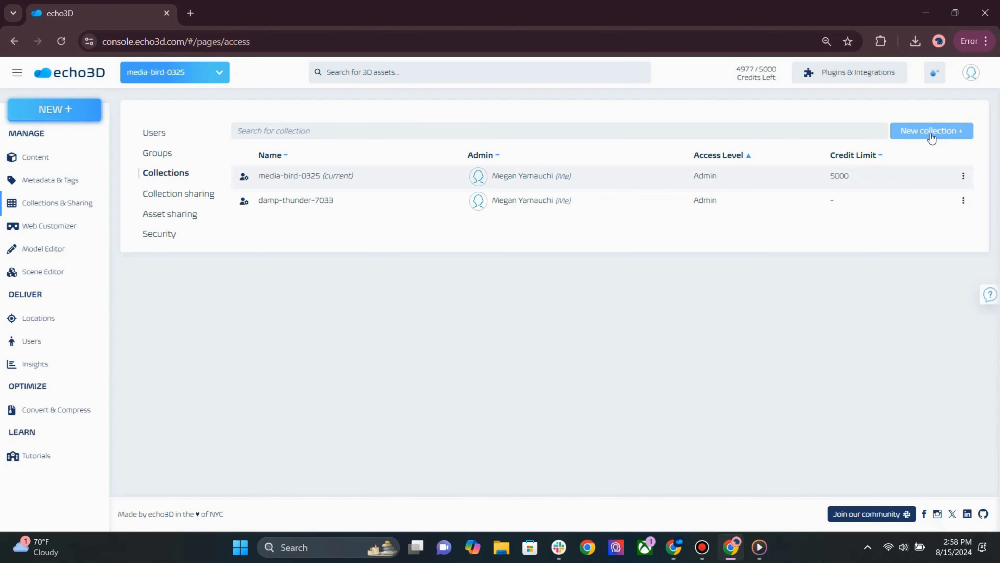
pyautogui.click(963, 201)
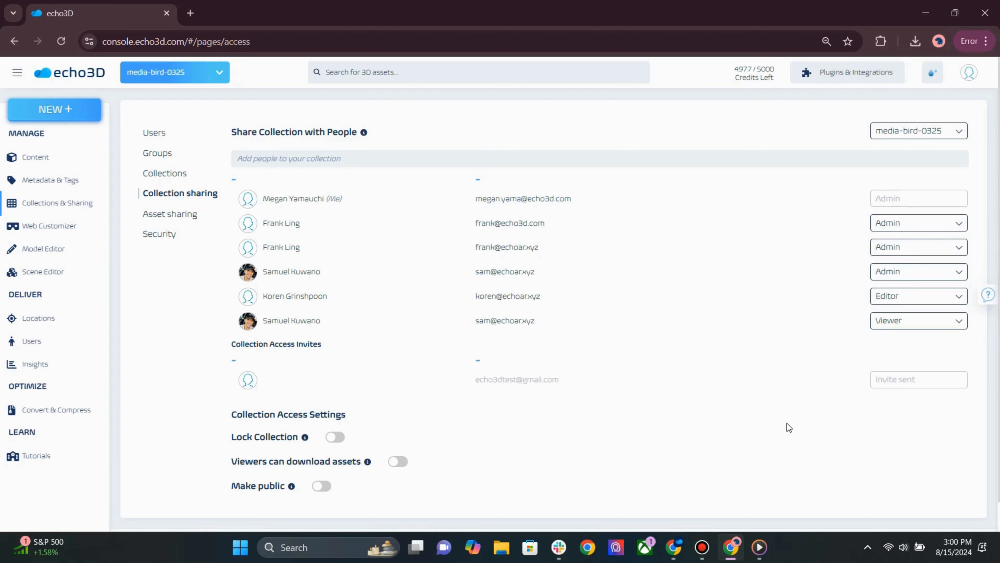
# View the collections available for sharing and the access levels that a collaborator on media-bird-0325 can be given.
pyautogui.click(944, 136)
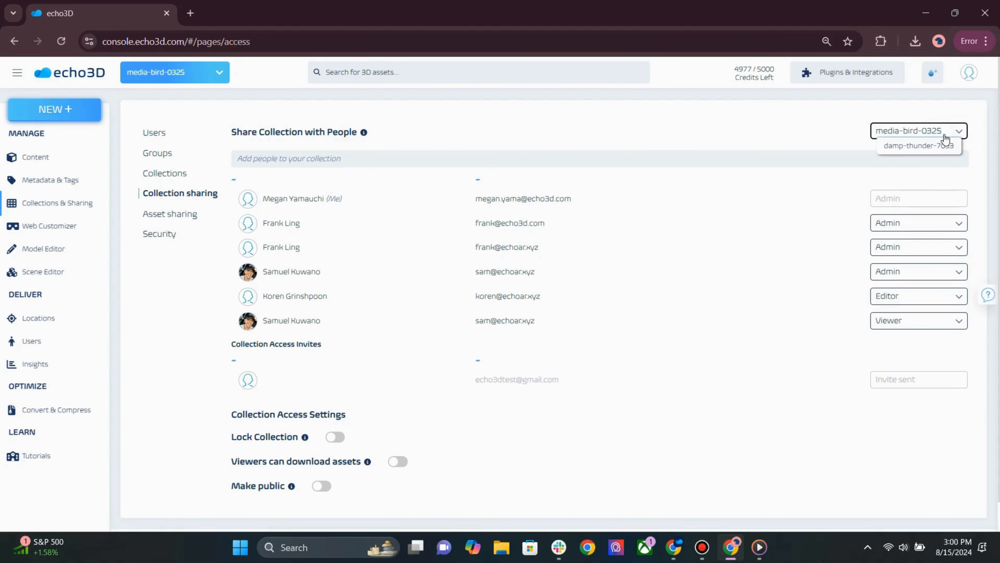
pyautogui.click(804, 241)
pyautogui.click(889, 223)
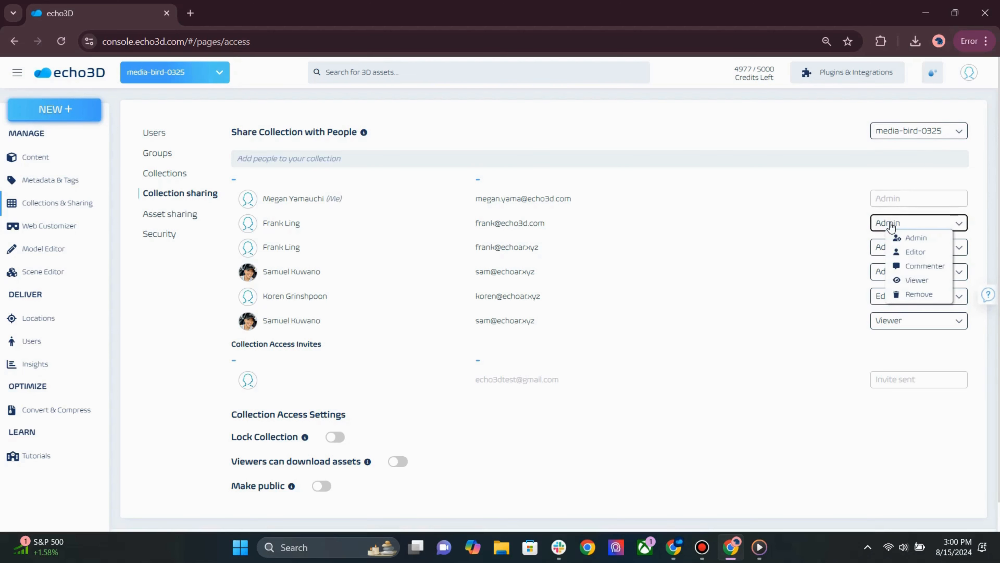
pyautogui.click(773, 281)
# Allow viewers to download assets and make the media-bird-0325 collection public.
pyautogui.click(398, 461)
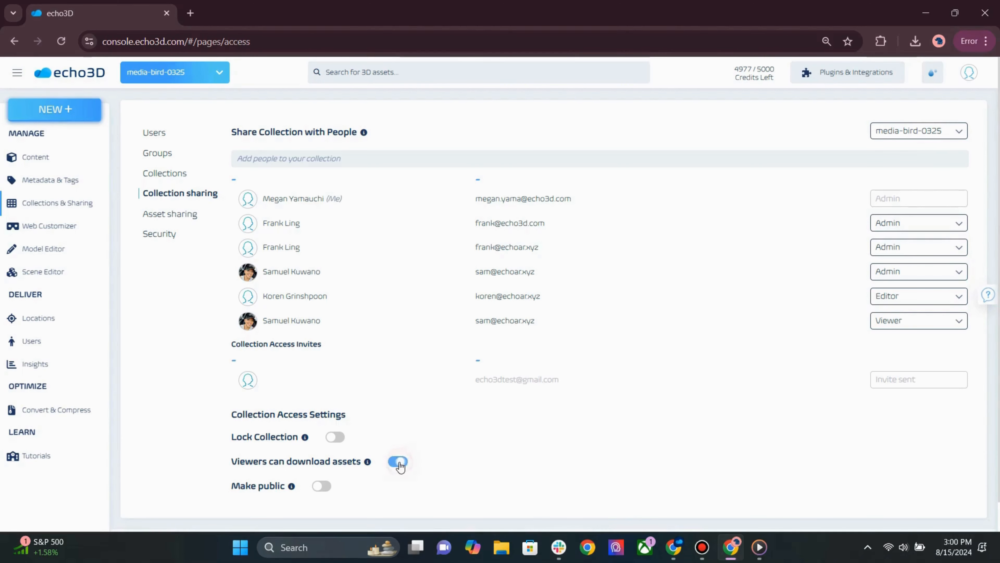
pyautogui.click(322, 486)
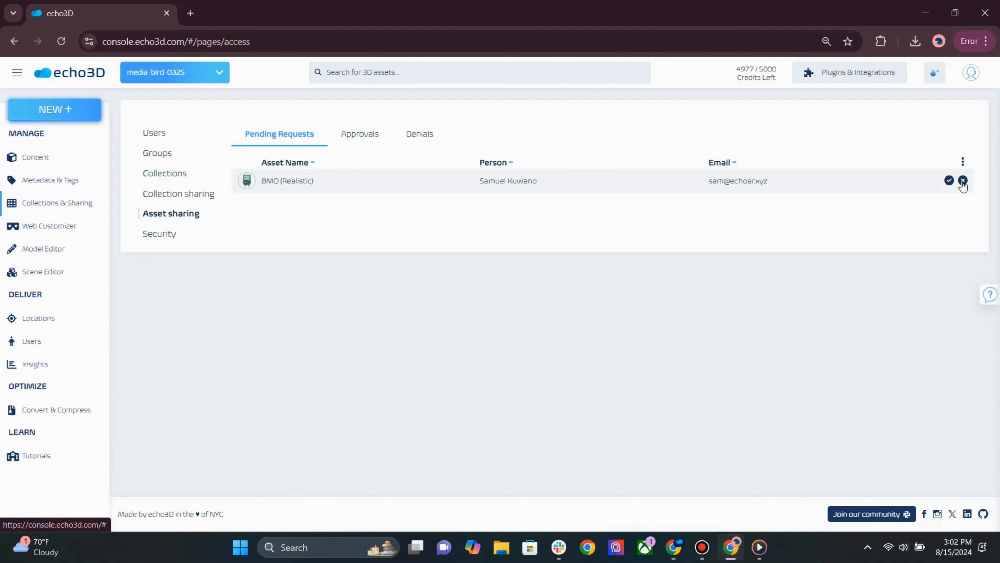
# Open the denial form for the pending BMO (Realistic) access request and cancel it.
pyautogui.click(962, 180)
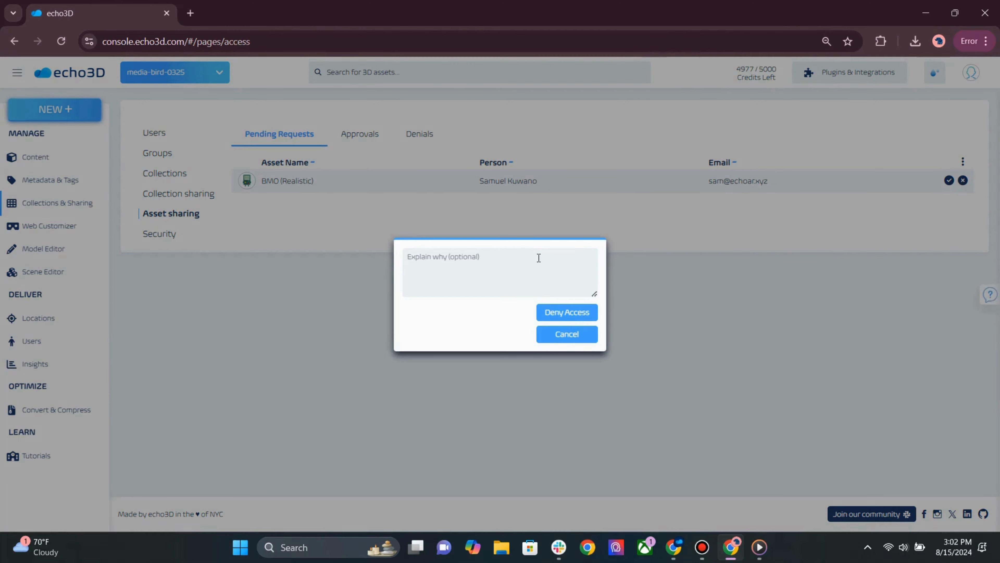
pyautogui.click(554, 333)
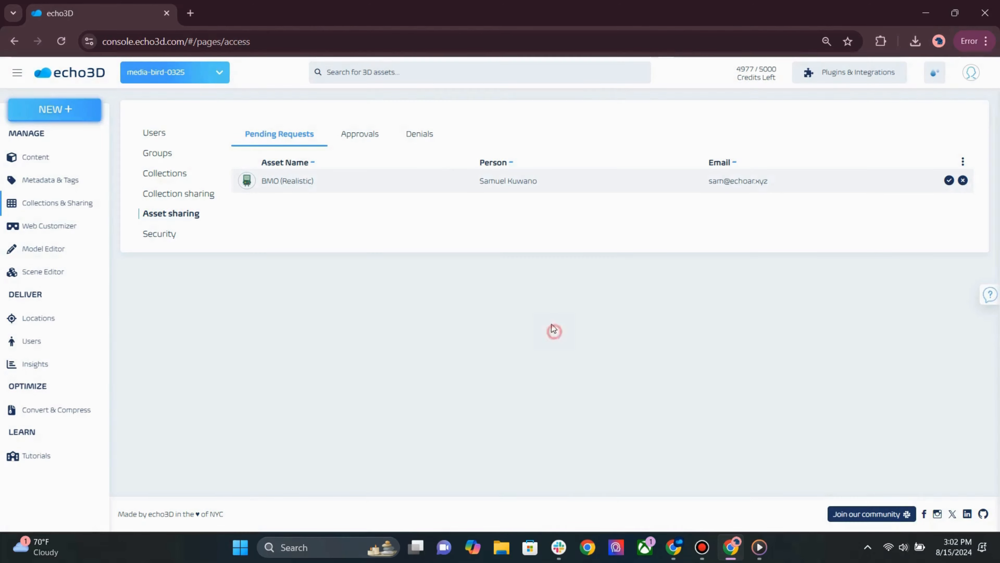
# Approve the denied access request for the Mobile - SpongeBob Sponge on the Run - SpongeBob asset.
pyautogui.click(420, 141)
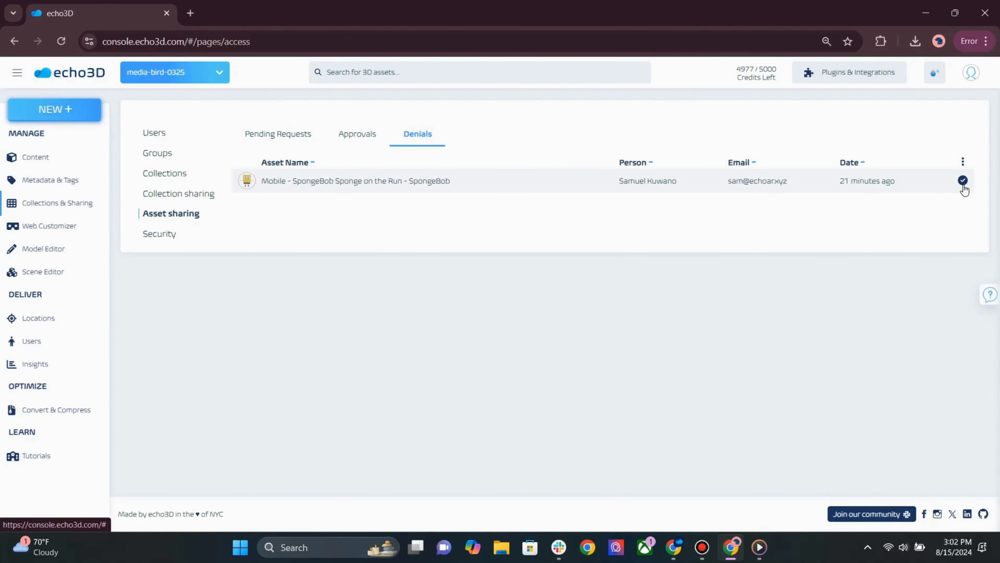
pyautogui.click(963, 183)
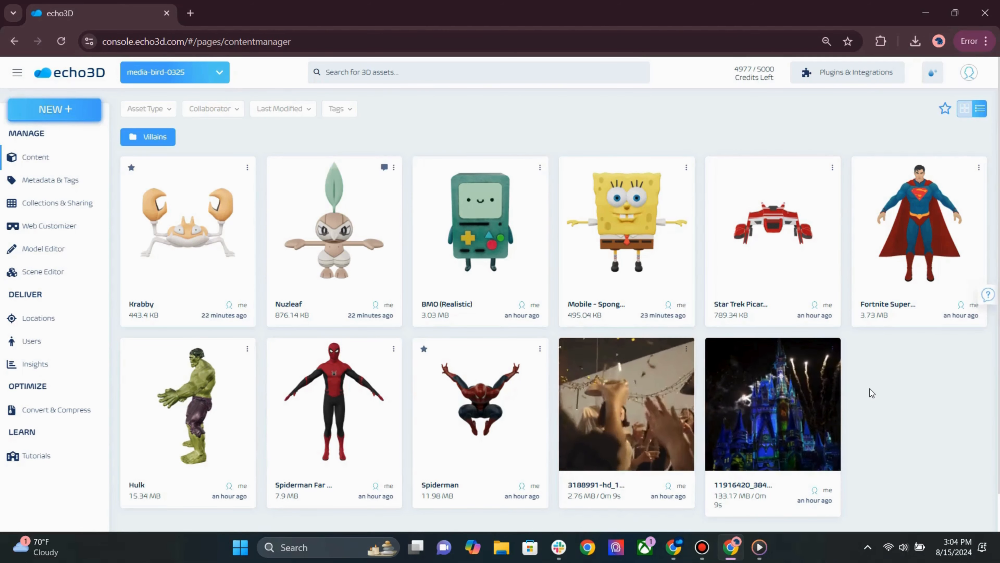
# Add the Spiderman asset as a child of Spiderman Far From Suit in that asset's hierarchy.
pyautogui.doubleClick(363, 406)
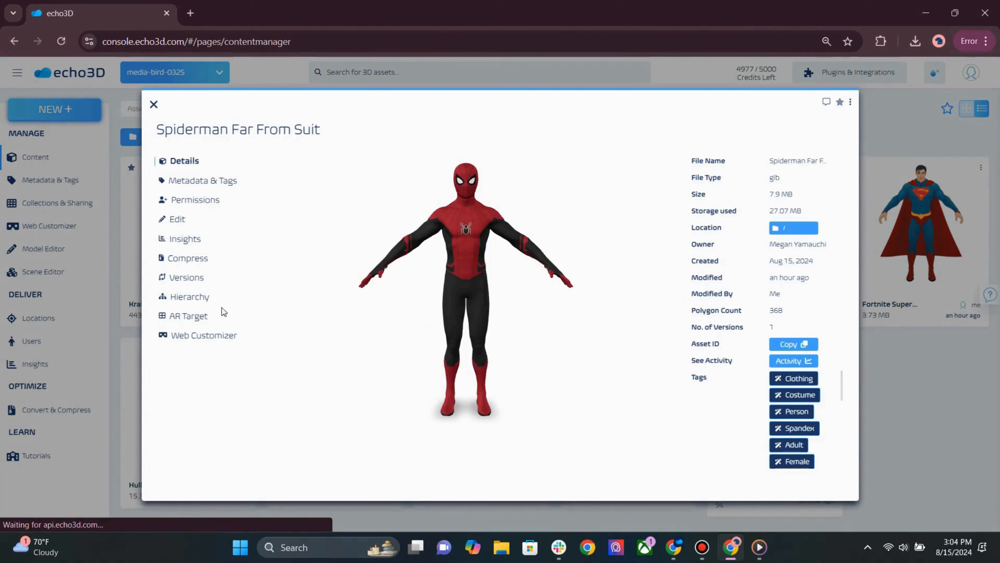
pyautogui.click(203, 301)
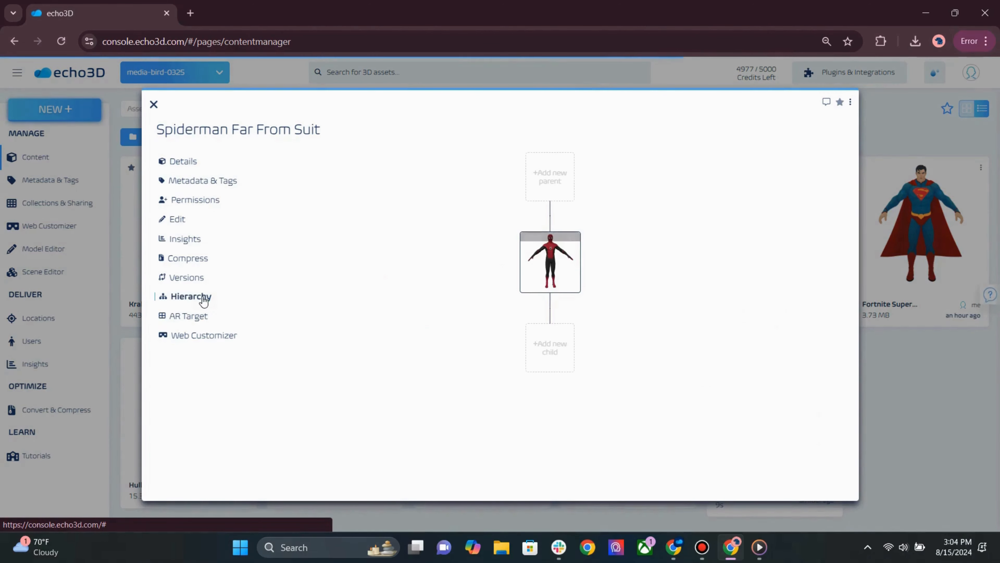
pyautogui.click(532, 364)
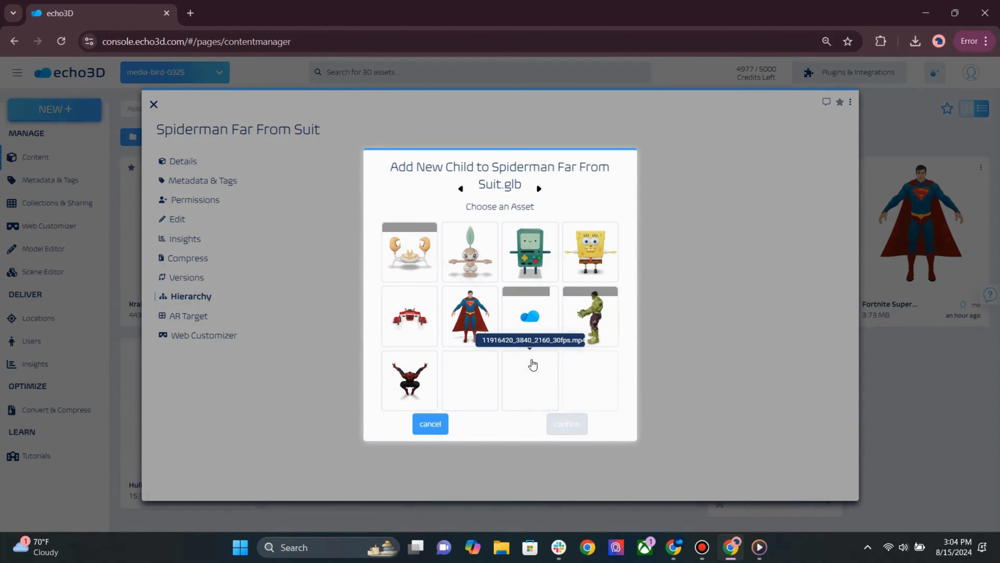
pyautogui.click(408, 372)
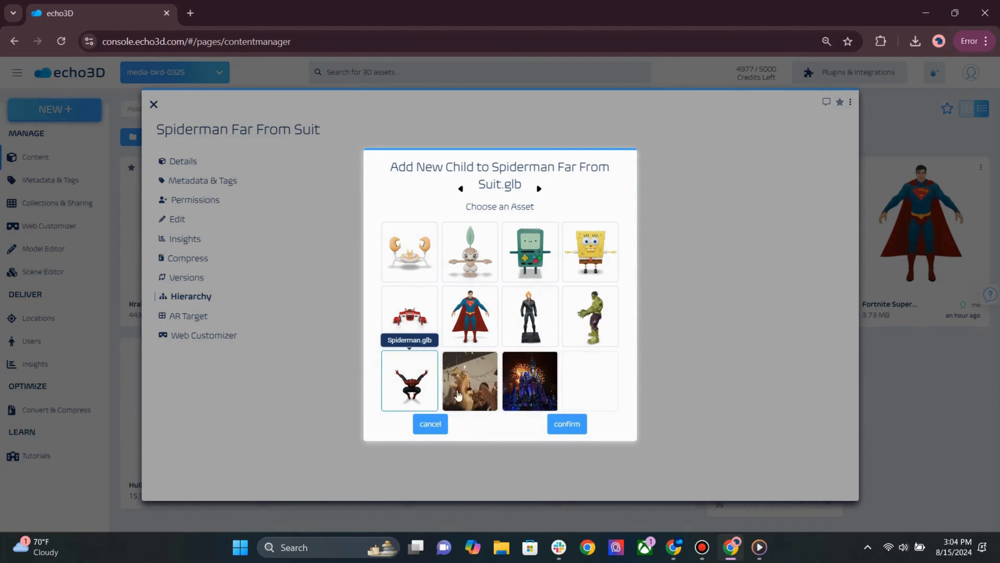
pyautogui.click(566, 423)
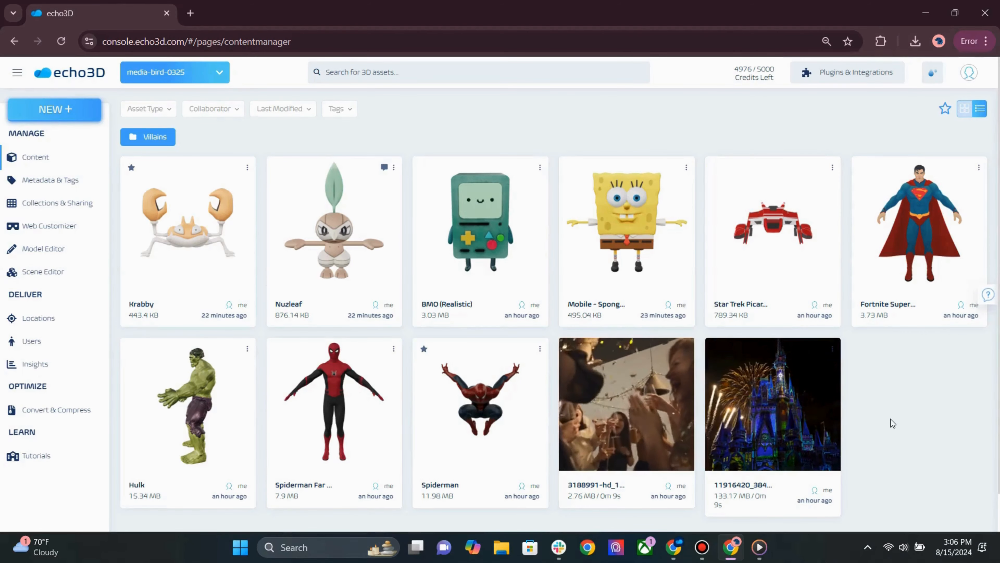
# Open Krabby's version history and the options for its First upload version.
pyautogui.doubleClick(204, 268)
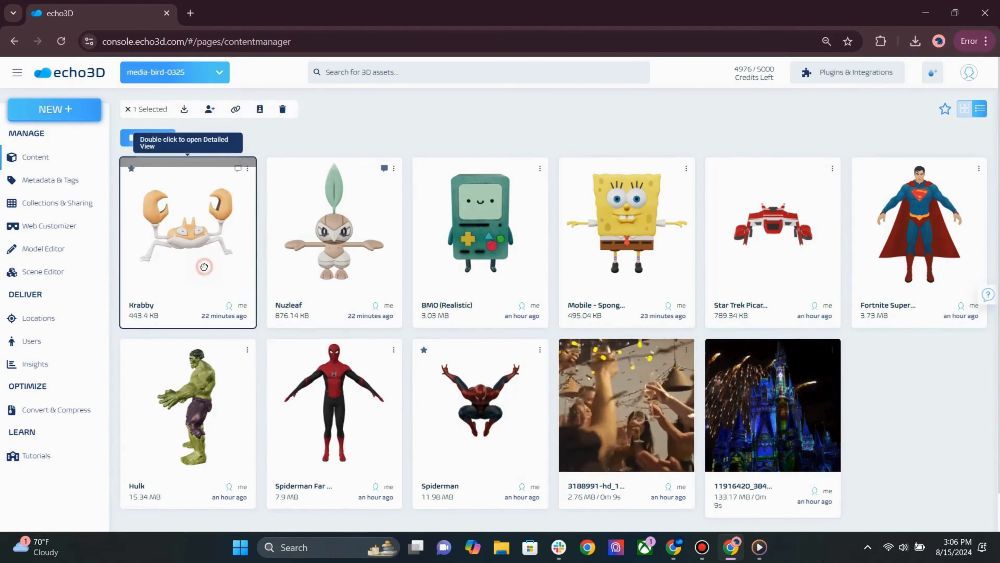
pyautogui.click(197, 280)
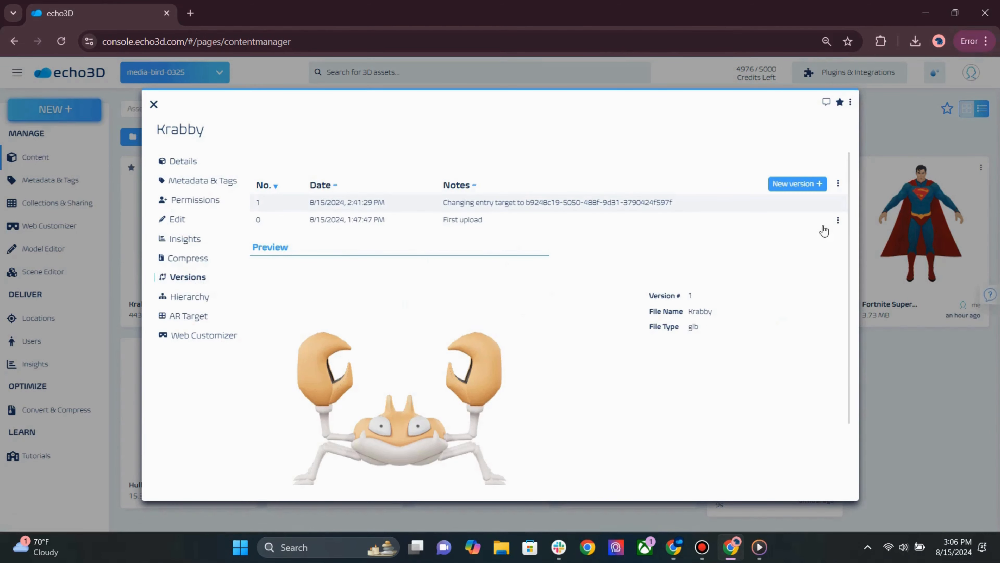
pyautogui.click(838, 220)
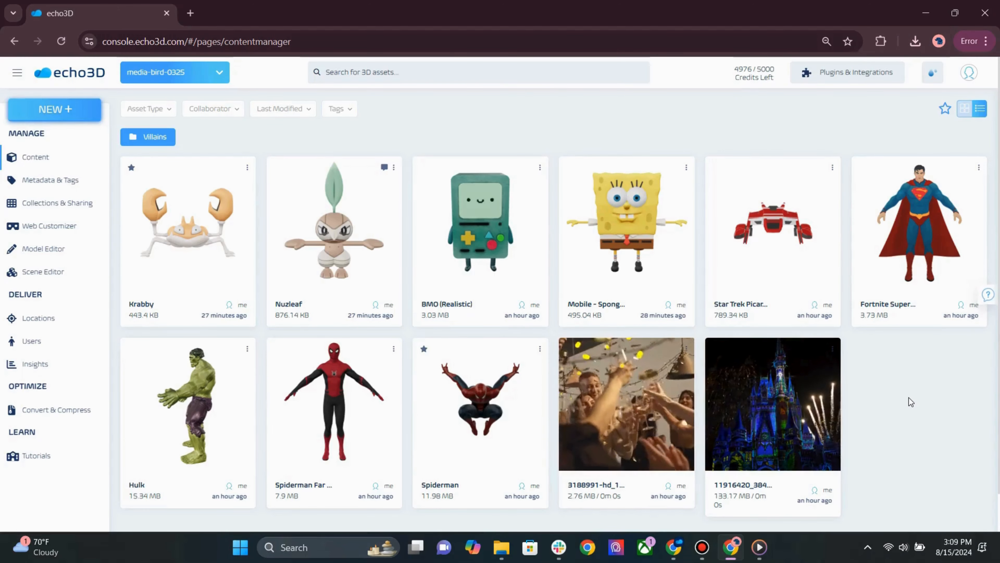
# Try to add a local file from File Explorer to the media-bird-0325 content collection.
pyautogui.click(501, 548)
pyautogui.moveTo(588, 174); pyautogui.dragTo(885, 418)
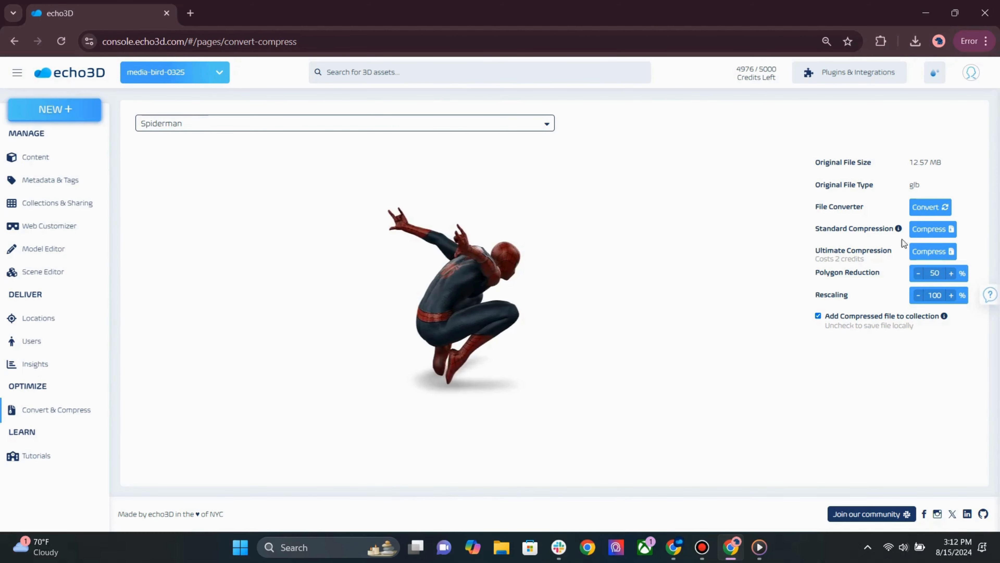
# Check the file formats the Spiderman asset can be converted to and the information about standard compression.
pyautogui.click(924, 210)
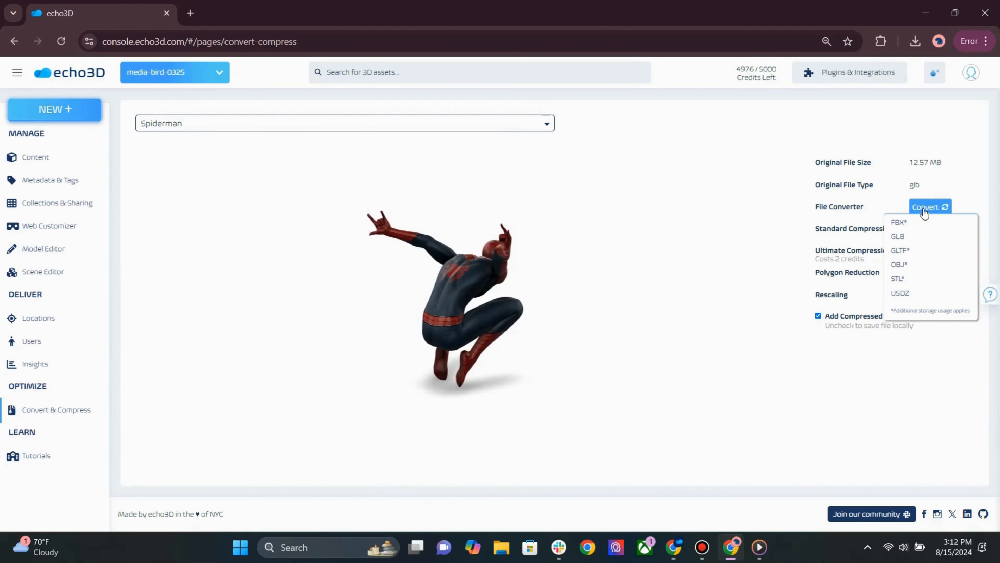
pyautogui.click(862, 218)
pyautogui.moveTo(898, 229)
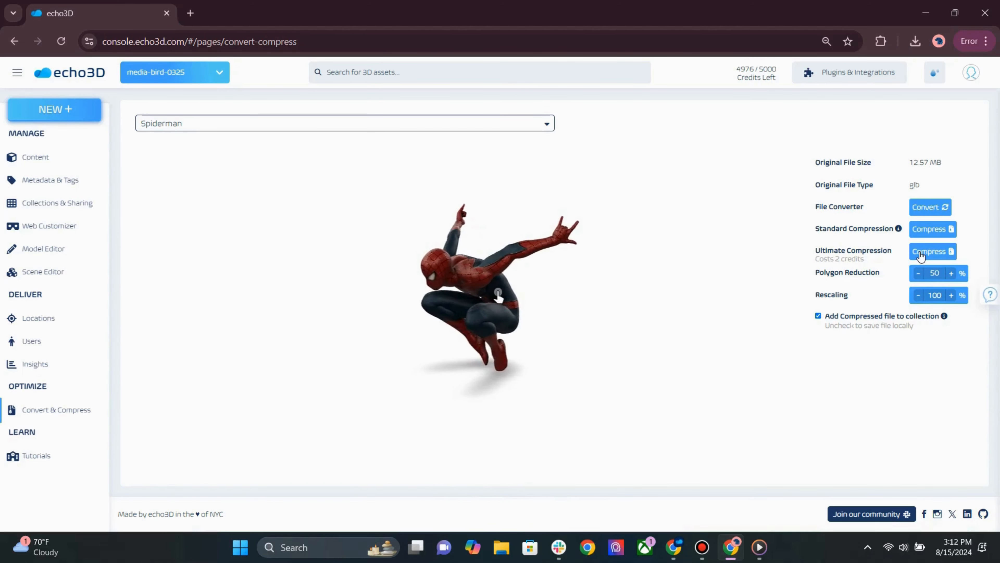
# Lower the Spiderman asset's polygon reduction setting by six percentage points.
pyautogui.click(920, 274)
pyautogui.click(920, 274)
pyautogui.click(920, 273)
pyautogui.click(920, 273)
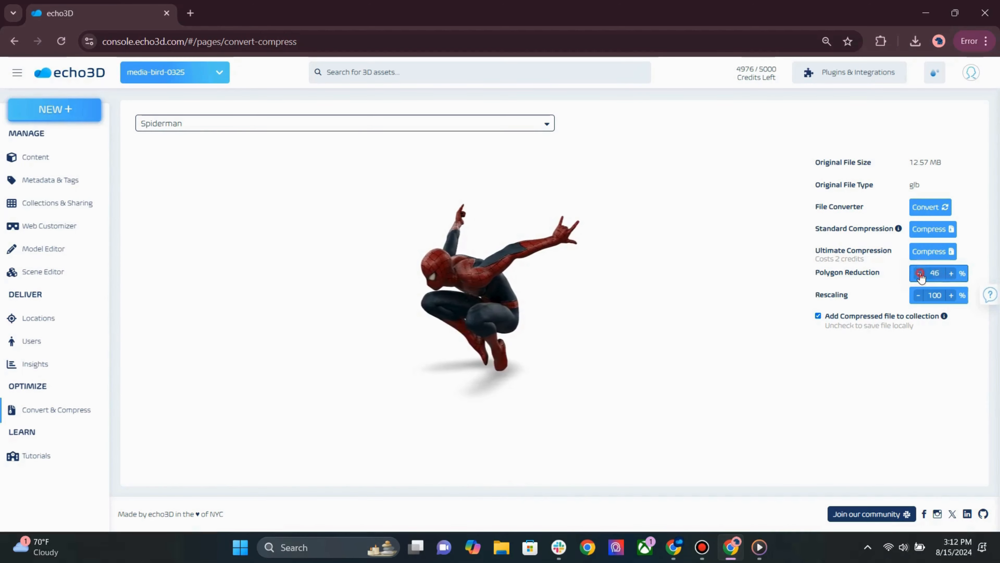
pyautogui.click(920, 274)
pyautogui.click(920, 274)
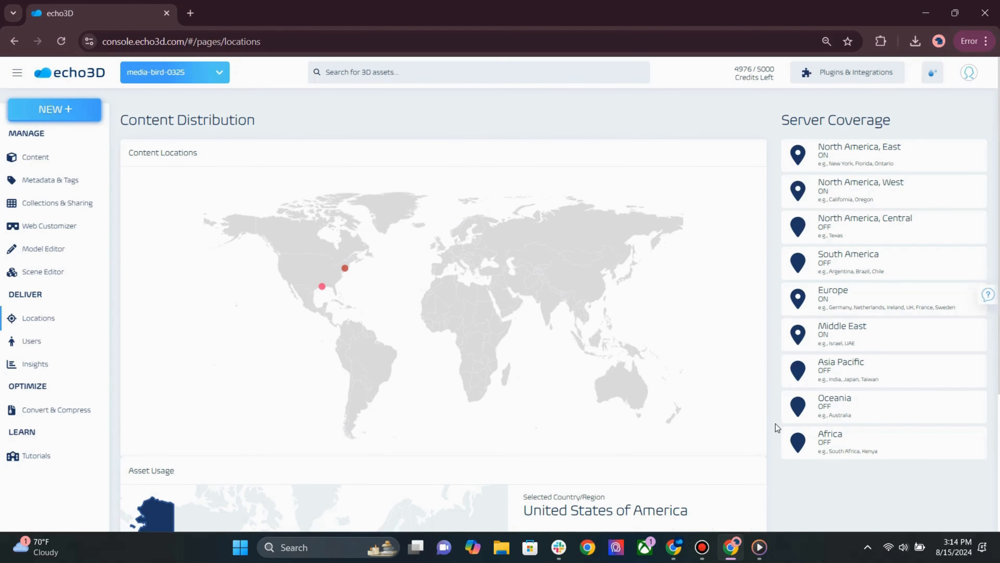
# View the asset usage by country in the content distribution overview, and return to the content library.
pyautogui.scroll(-5, 777, 427)
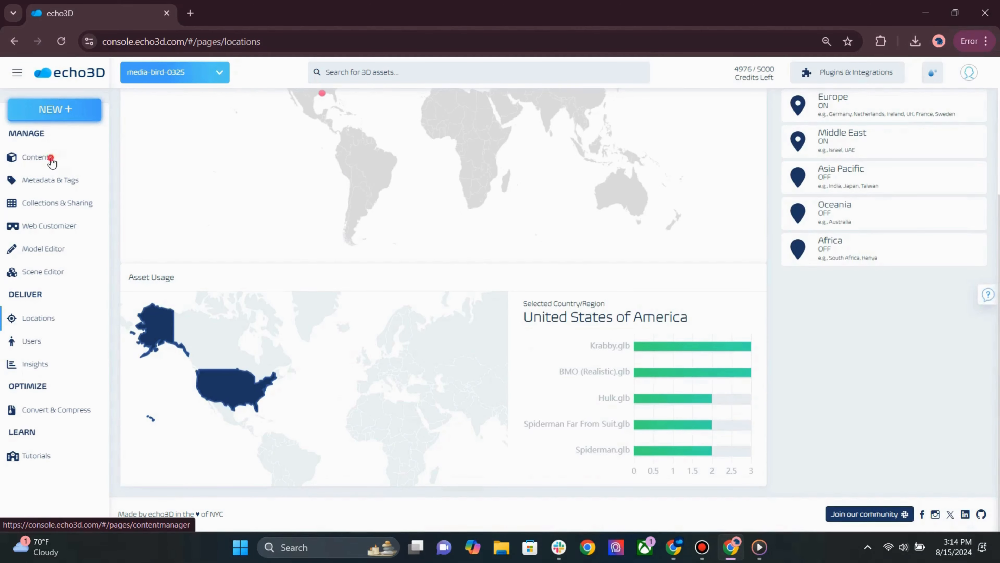
pyautogui.click(51, 159)
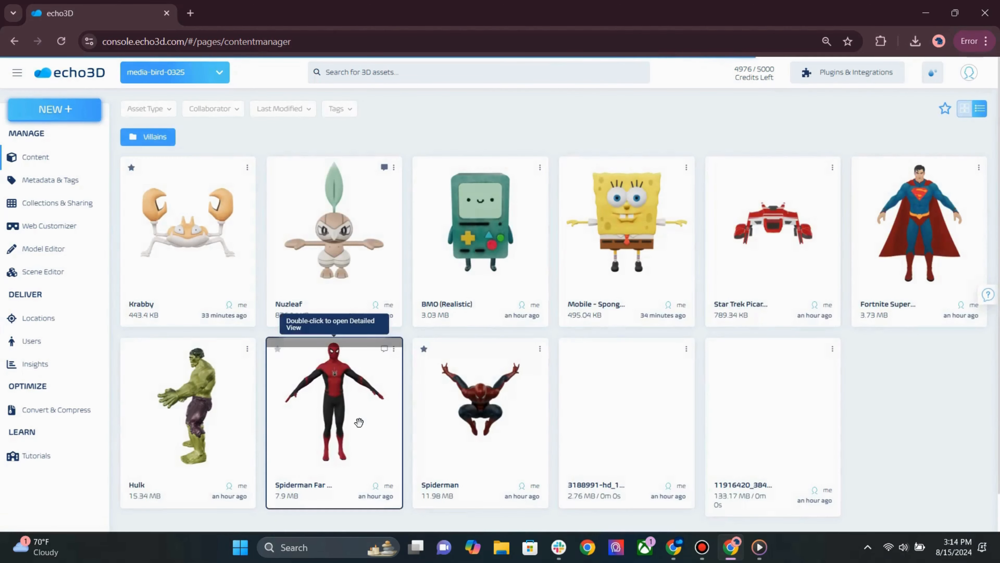
# Review the specific-location and on-an-image AR target options for Spiderman Far From Suit, and cancel without changing the target.
pyautogui.click(358, 423)
pyautogui.doubleClick(358, 423)
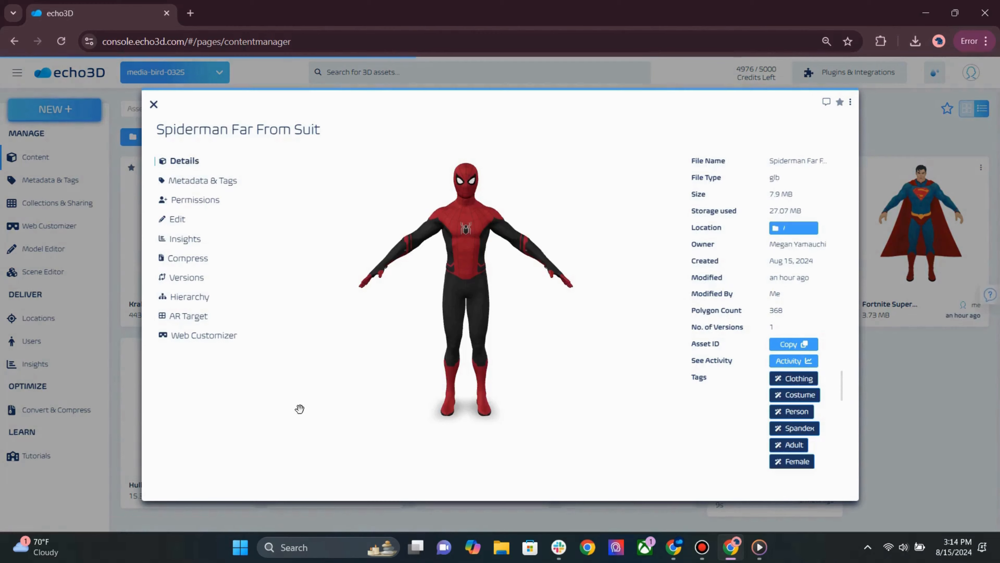
pyautogui.click(190, 317)
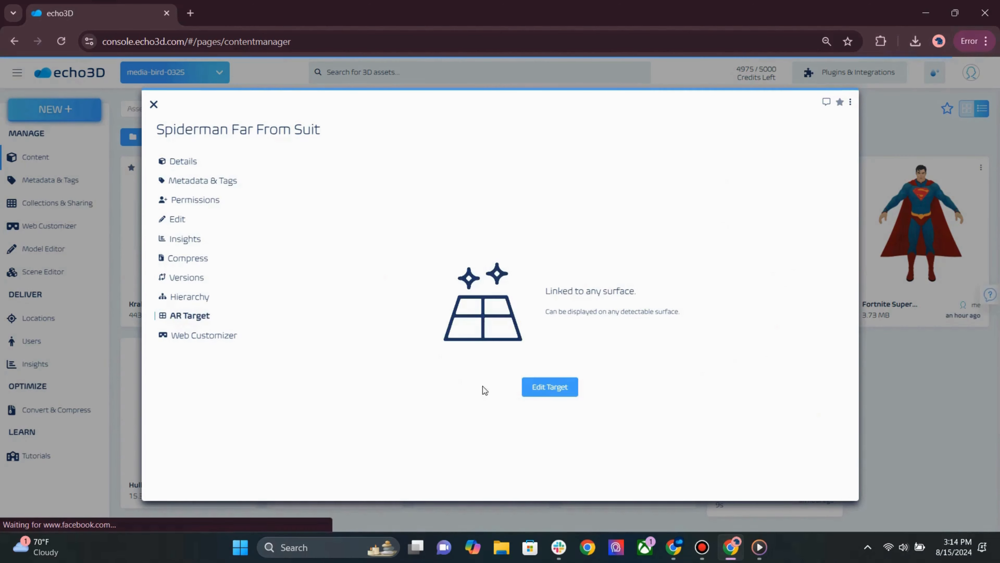
pyautogui.click(537, 391)
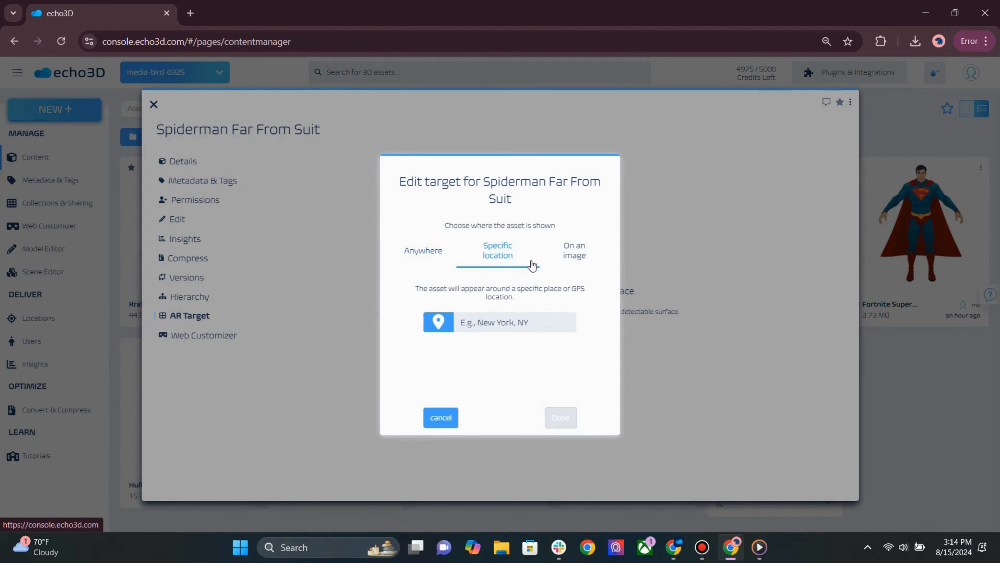
pyautogui.click(575, 254)
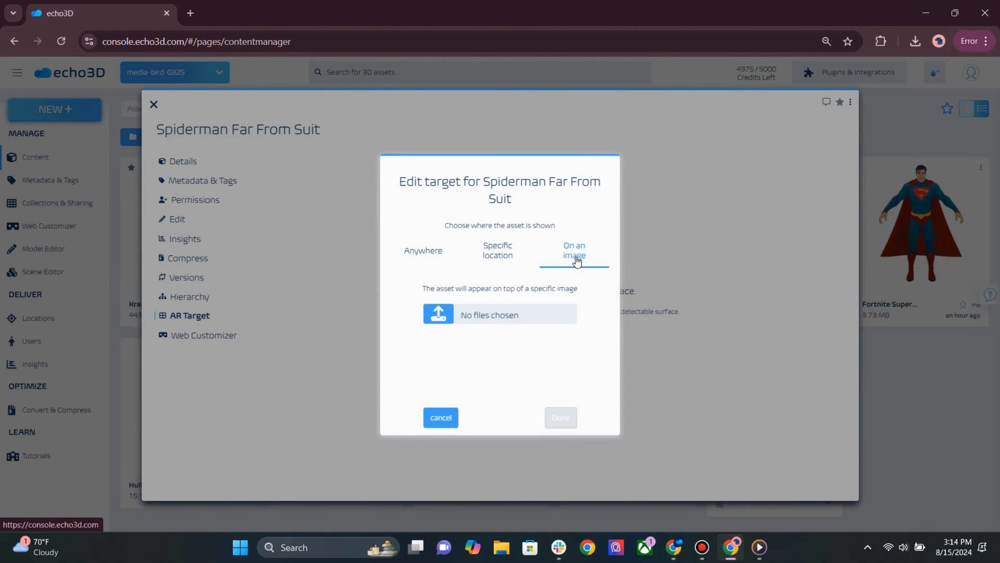
pyautogui.click(508, 256)
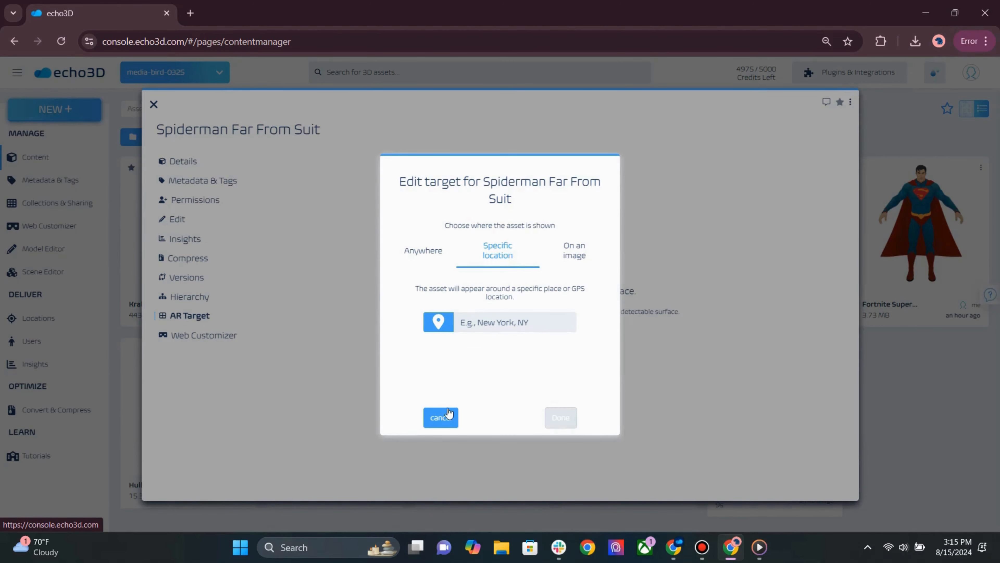
pyautogui.click(443, 416)
pyautogui.click(887, 403)
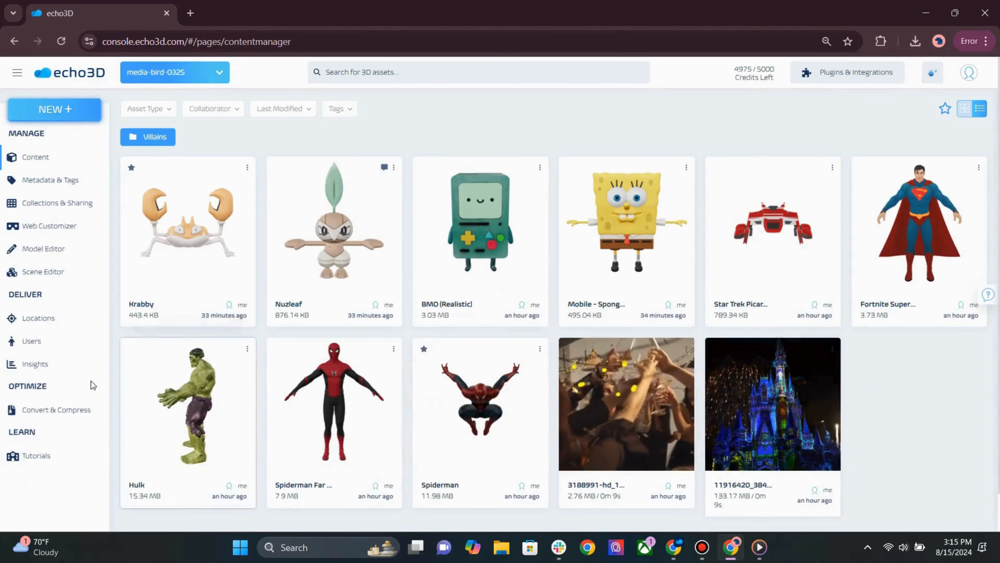
# View the users distribution map, Krabby's access insights and the collection history.
pyautogui.click(49, 342)
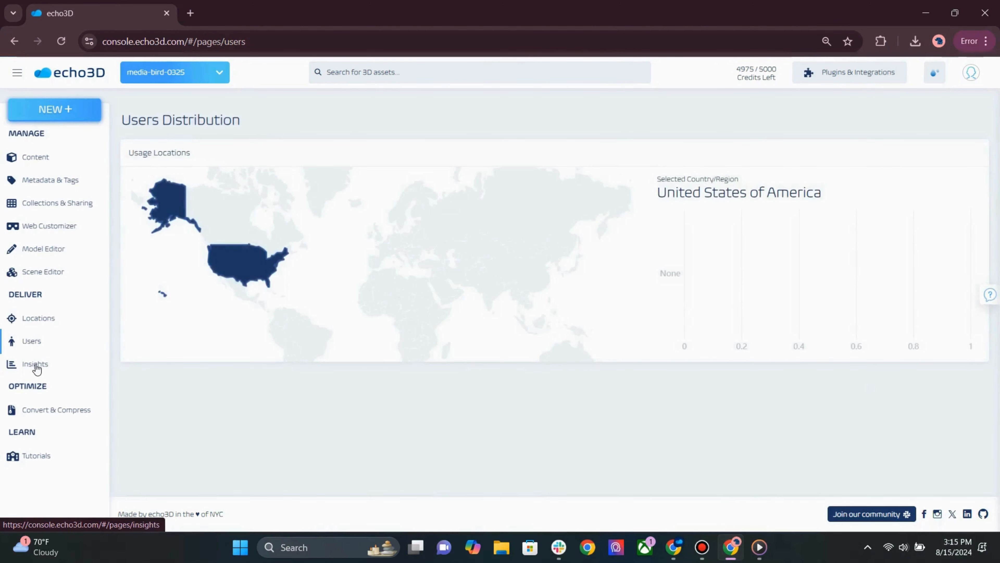
pyautogui.click(36, 366)
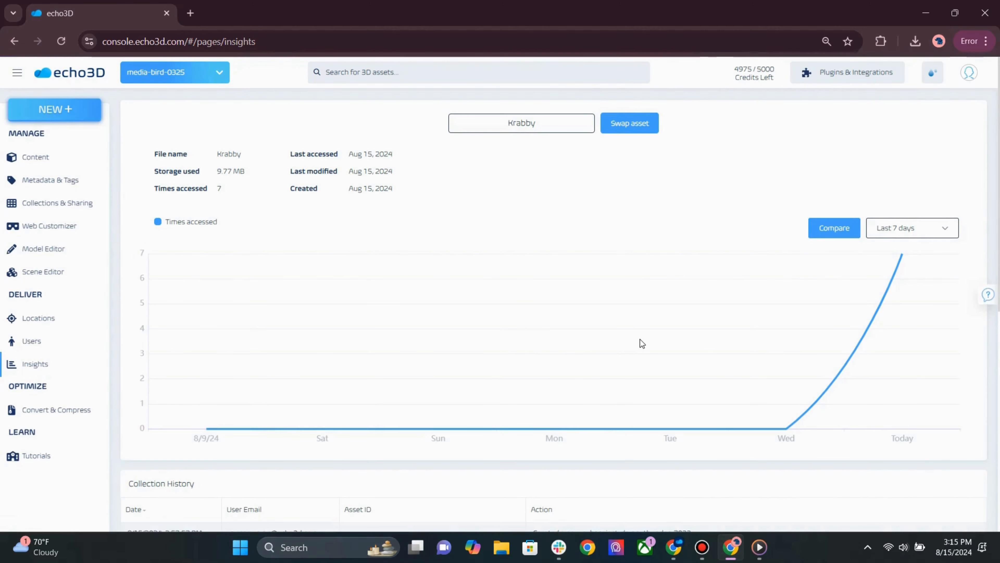
pyautogui.scroll(-6, 641, 344)
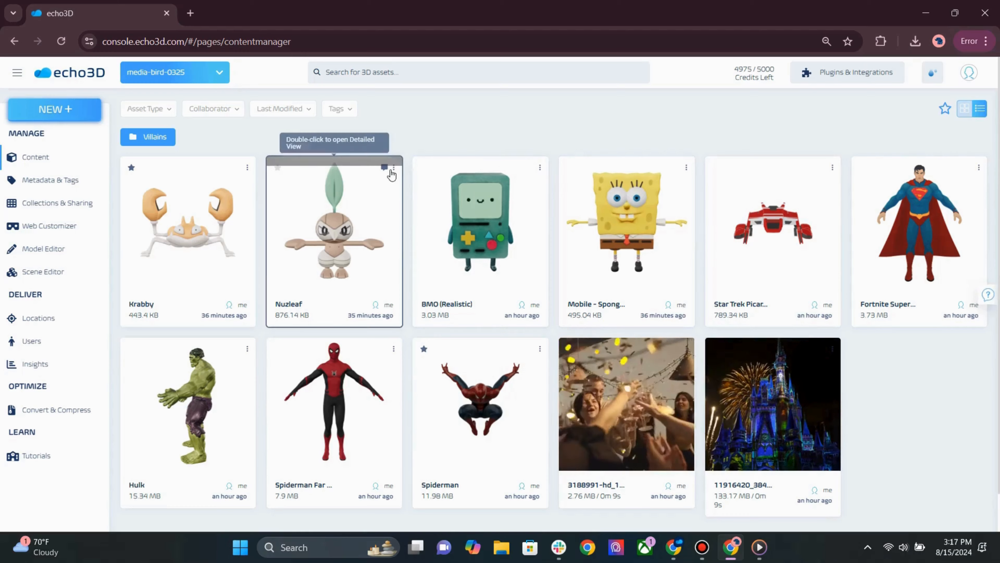
# View Nuzleaf's discussion, the collaborators who can be mentioned in a comment, and the activity log.
pyautogui.click(384, 168)
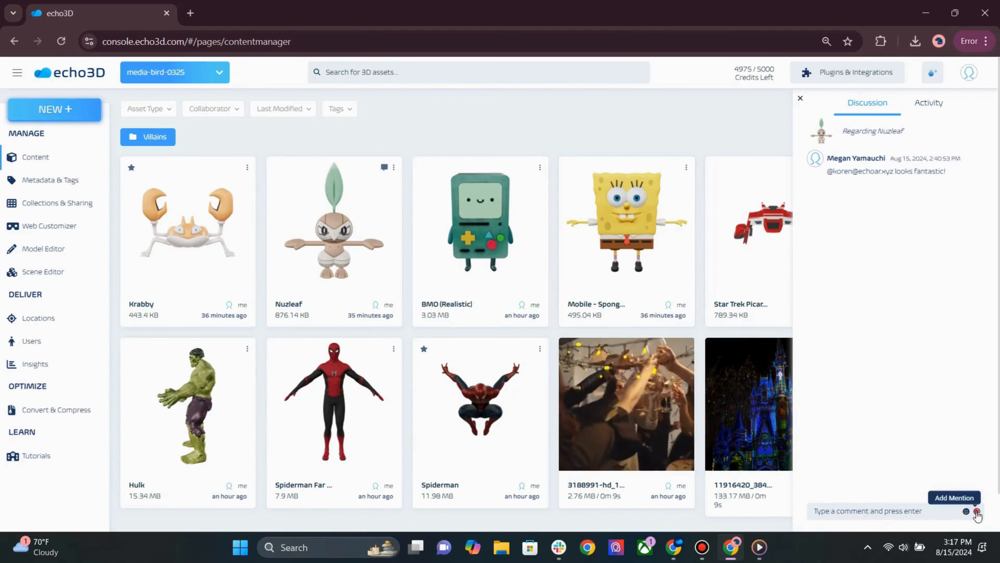
pyautogui.click(977, 511)
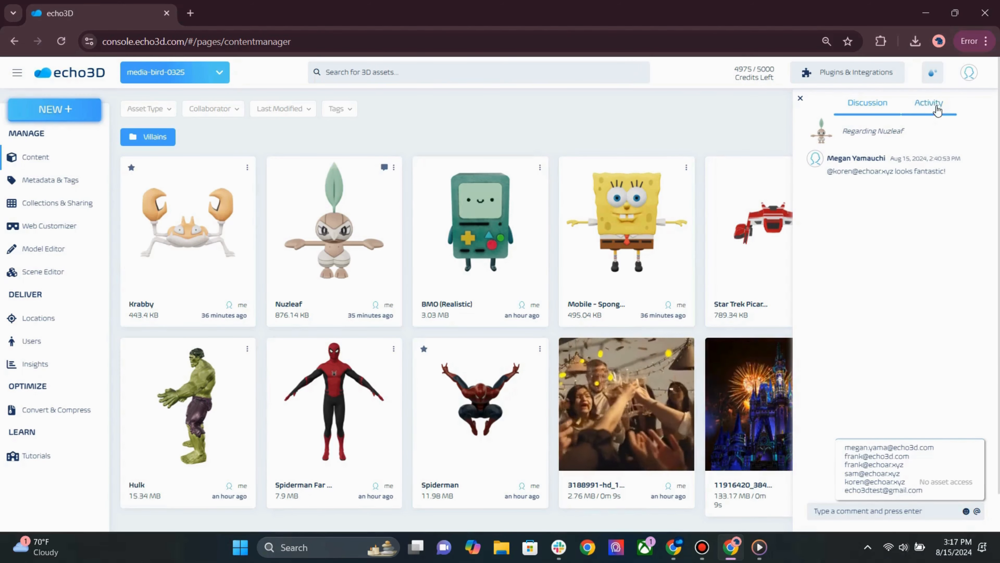
pyautogui.click(938, 107)
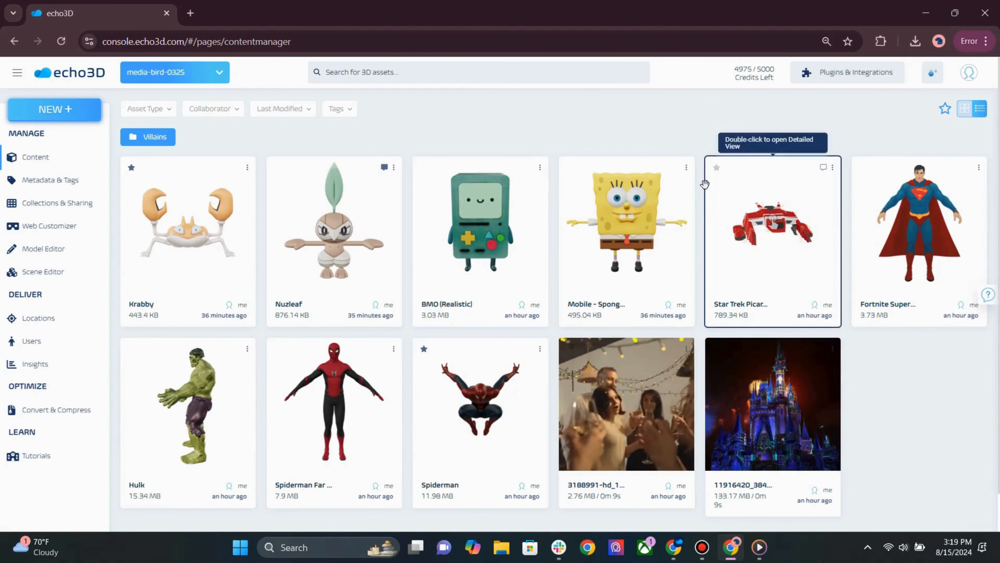
# Display the AR viewing QR code for the Mobile - SpongeBob Sponge on the Run - SpongeBob asset.
pyautogui.click(687, 167)
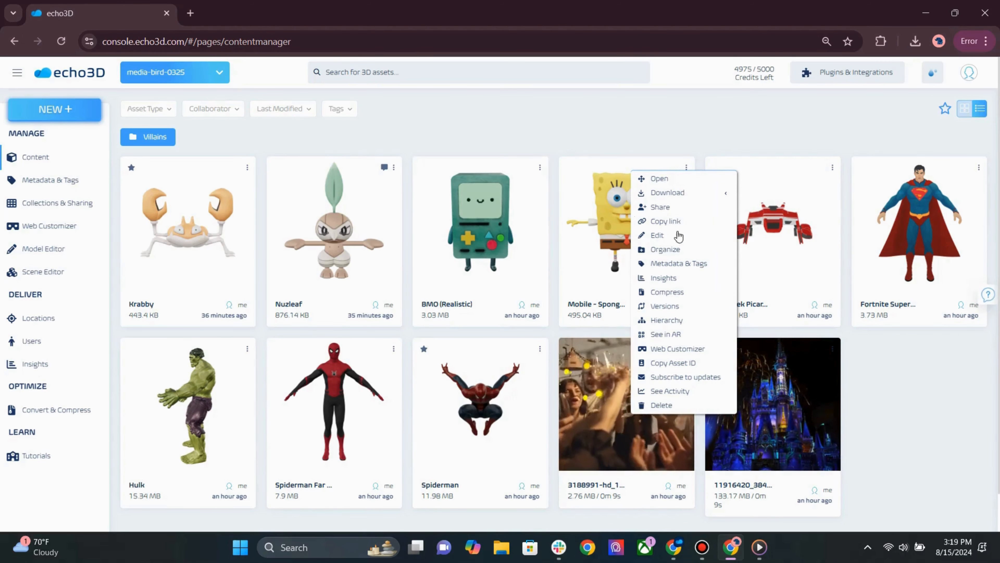
pyautogui.click(670, 335)
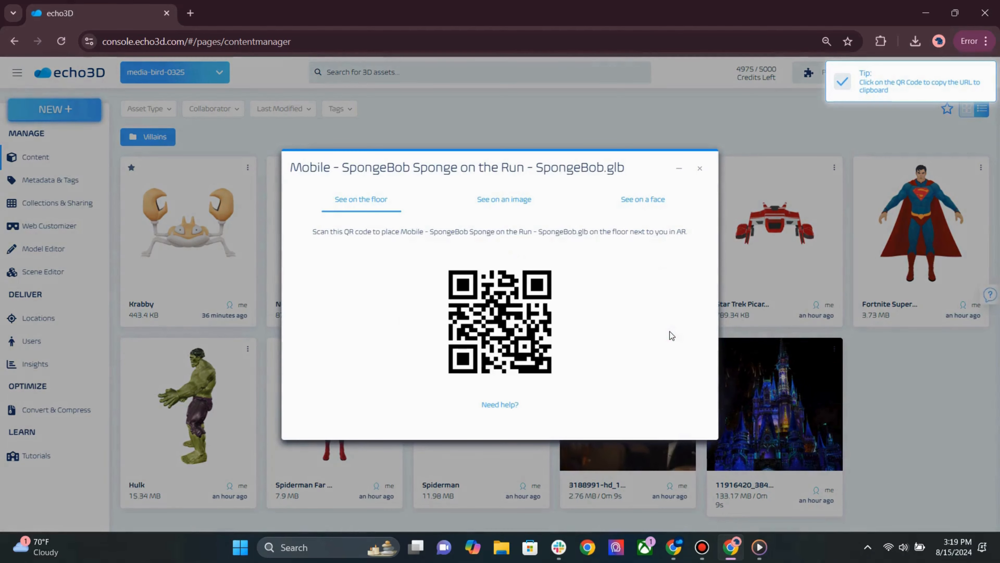